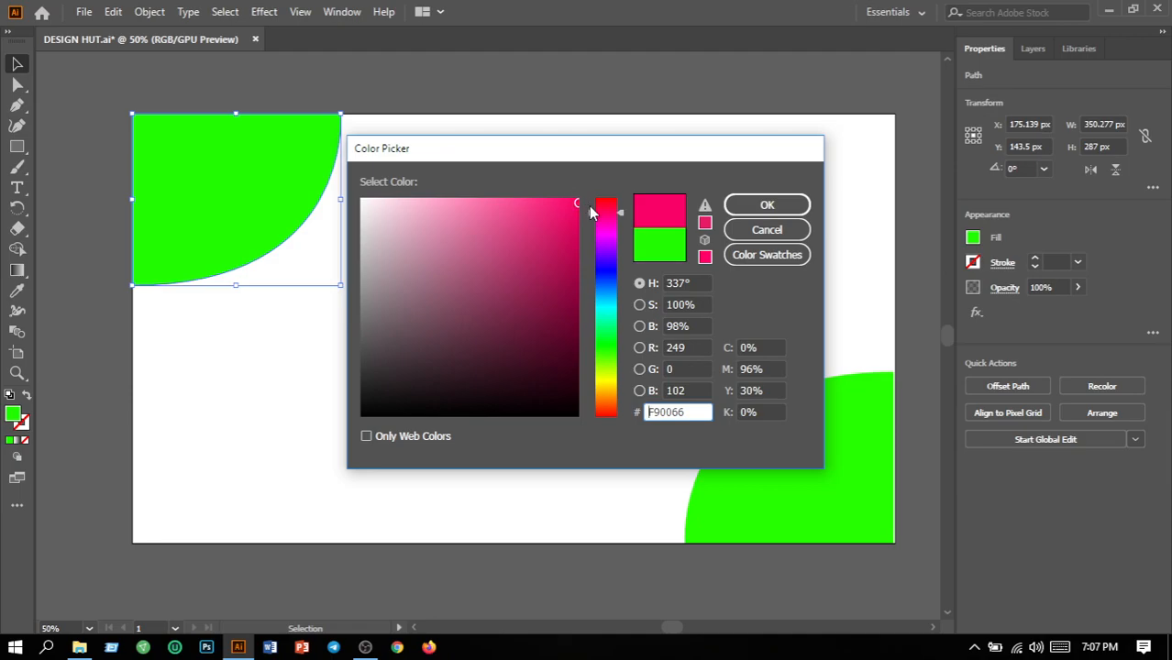
- Set the fill of the upper-left corner shape to pink FC066B and copy the hex code
{"action": "left_click", "coordinate": [575, 201]}
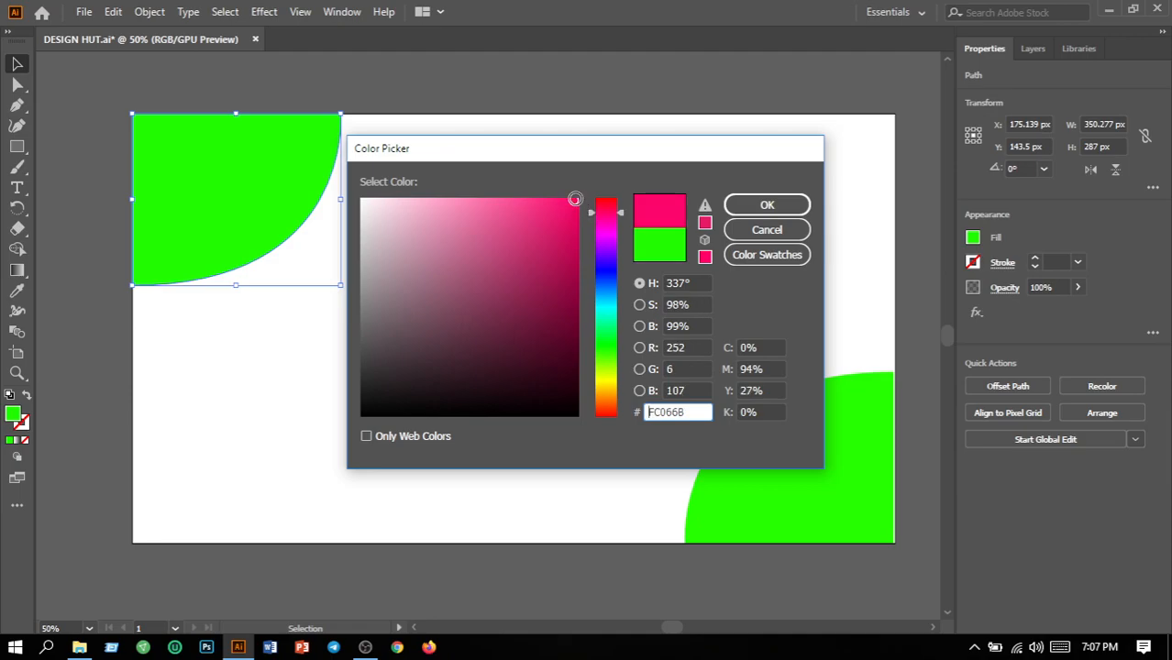
{"action": "double_click", "coordinate": [690, 411]}
{"action": "key", "text": "ctrl+c"}
{"action": "left_click", "coordinate": [772, 205]}
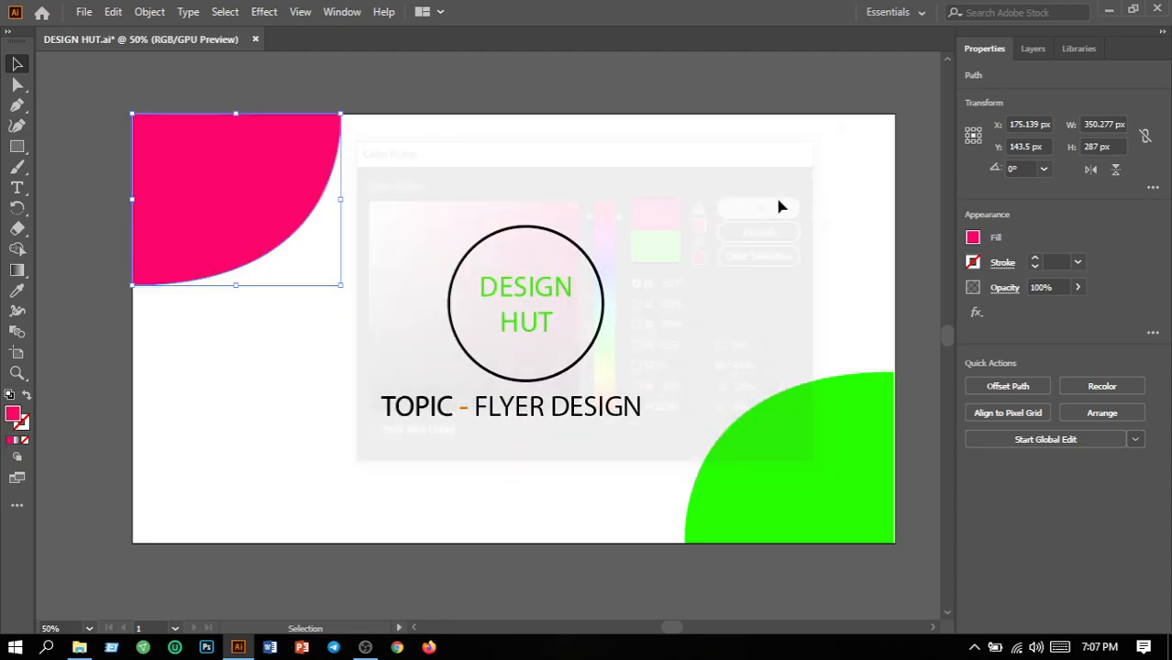
- Fill the green lower-right corner shape with the copied pink colour FC066B
{"action": "left_click", "coordinate": [832, 473]}
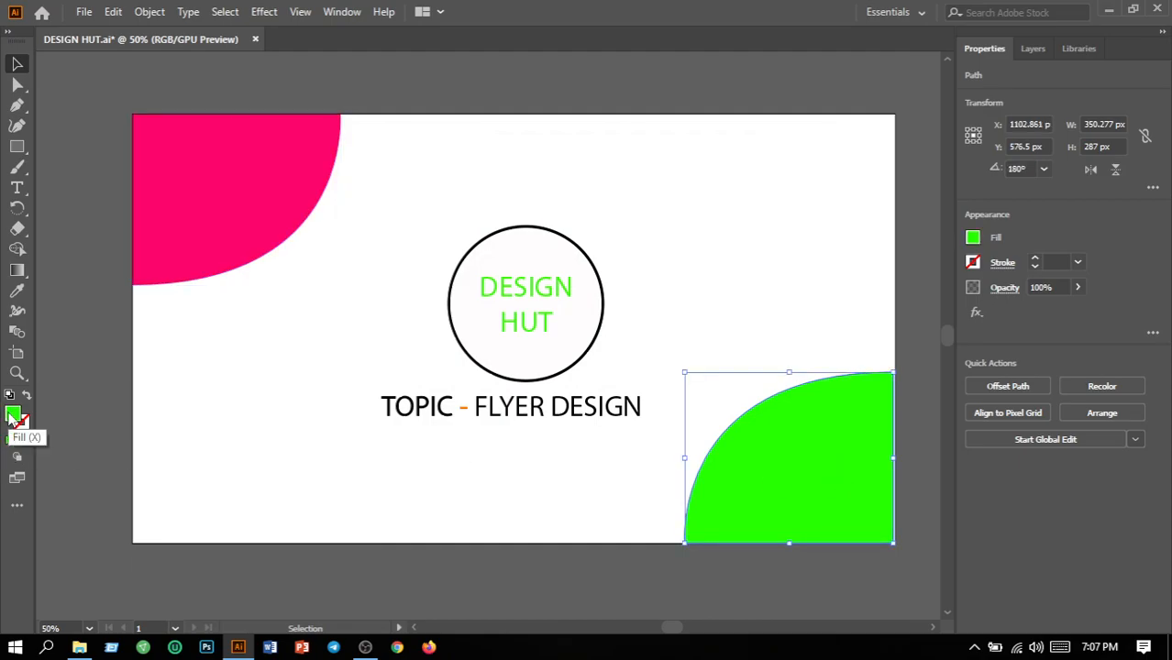
{"action": "double_click", "coordinate": [21, 420]}
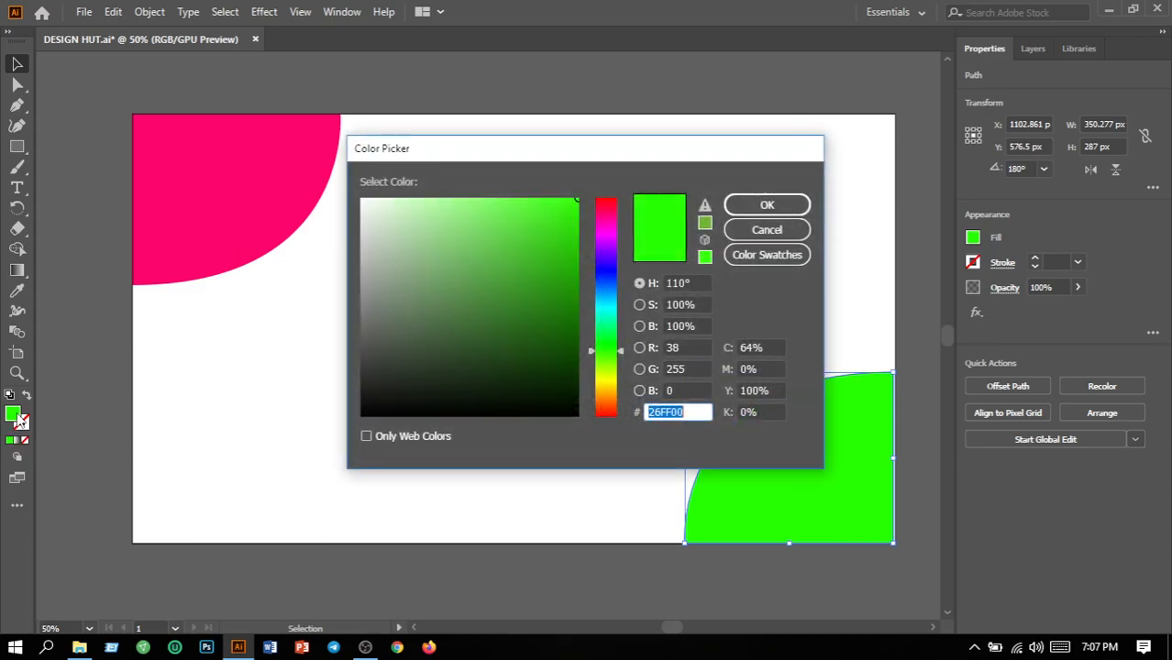
{"action": "key", "text": "ctrl+v"}
{"action": "left_click", "coordinate": [783, 210]}
- Set the fill of the DESIGN HUT text inside the circle to FC066B and deselect it
{"action": "left_click", "coordinate": [538, 298]}
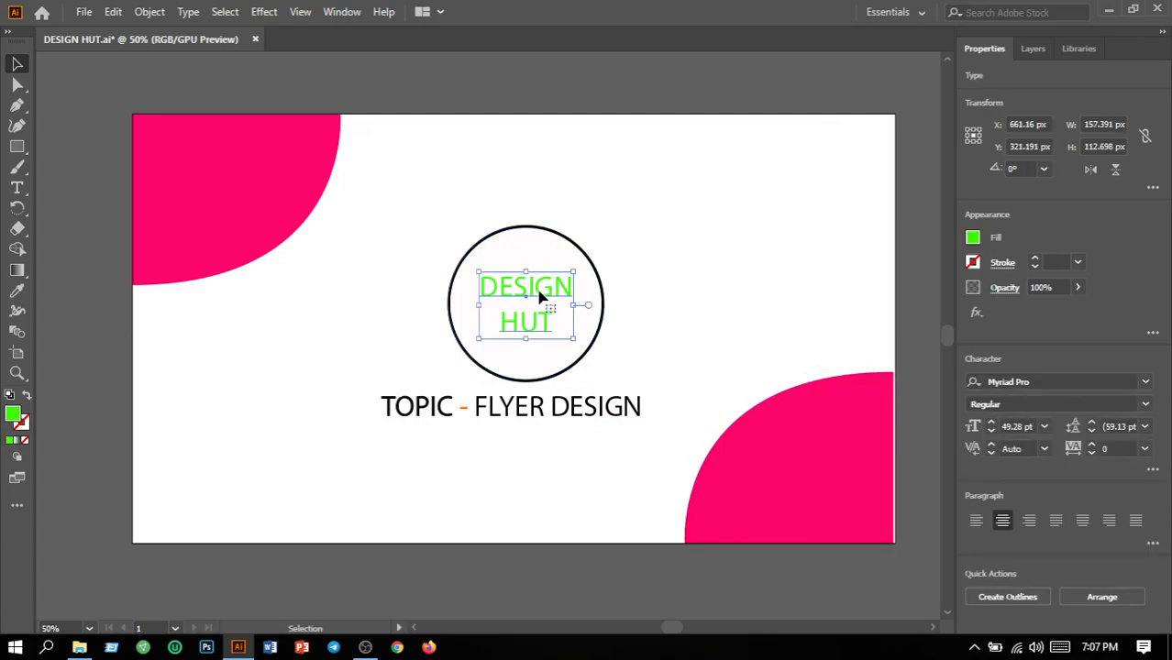
{"action": "double_click", "coordinate": [18, 419]}
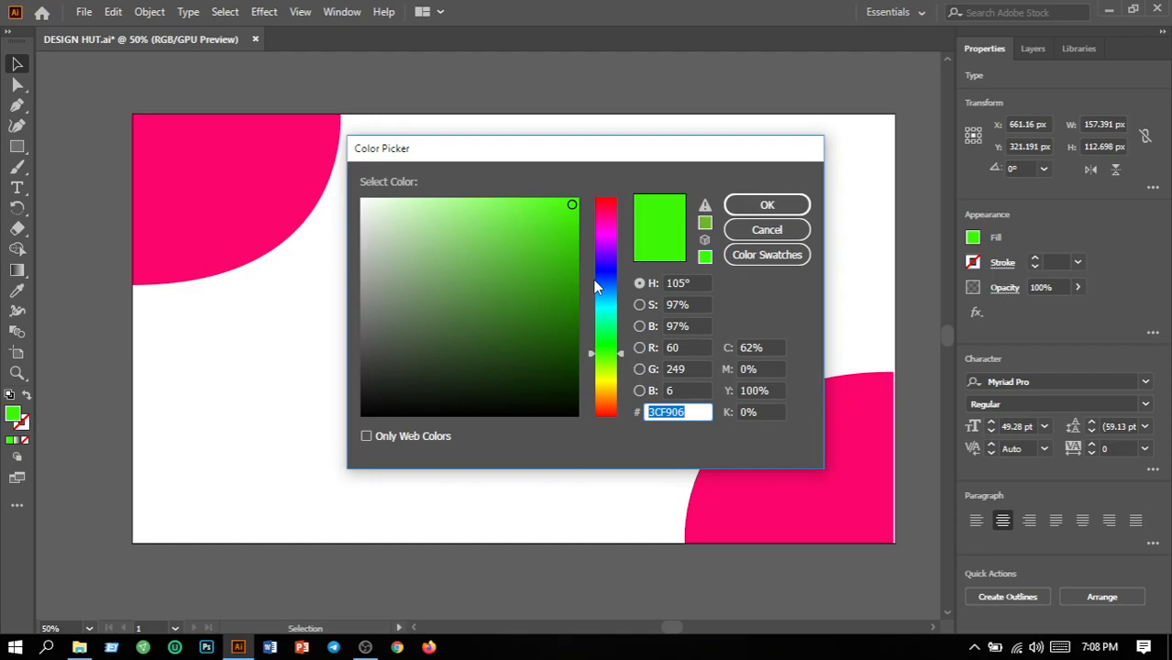
{"action": "type", "text": "FC066B"}
{"action": "left_click_drag", "start_coordinate": [681, 414], "coordinate": [627, 417]}
{"action": "key", "text": "ctrl+v"}
{"action": "left_click", "coordinate": [769, 203]}
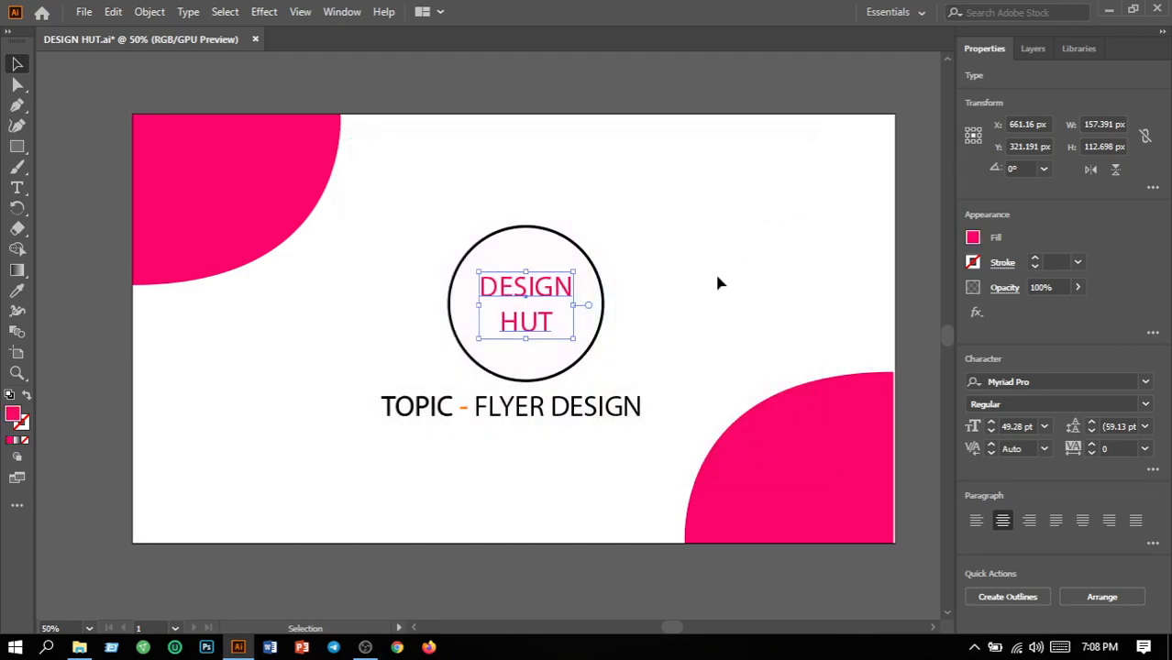
{"action": "left_click", "coordinate": [699, 290]}
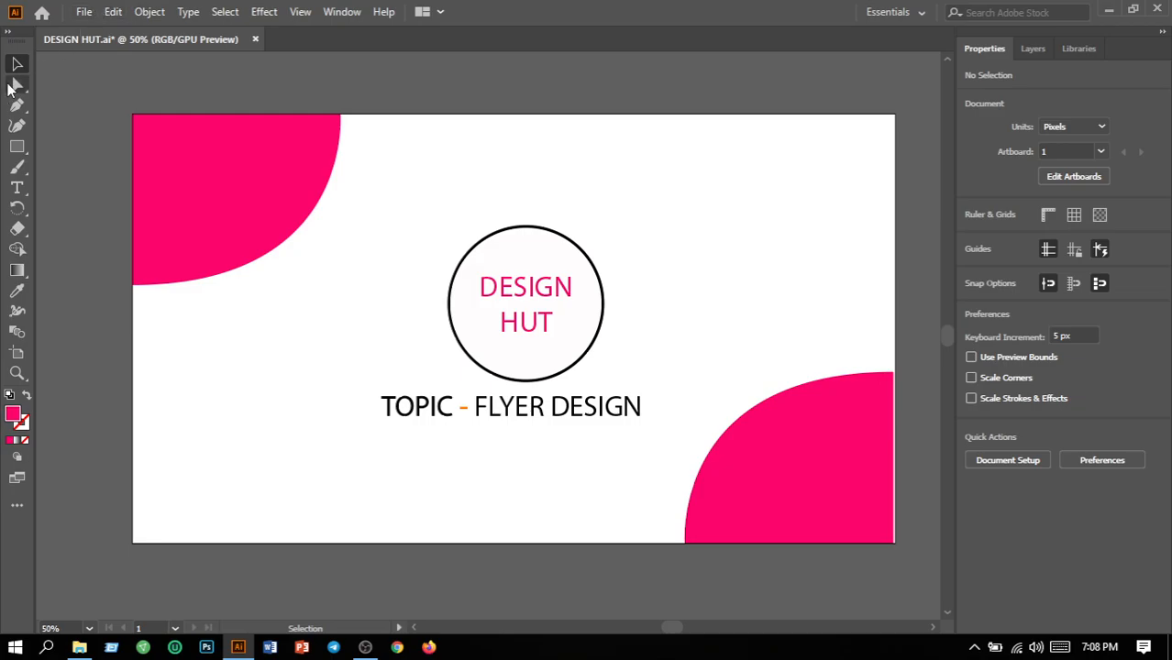
- Save the document and export it as a PNG using artboards at Screen (72 ppi), replacing DESIGN HUT-01.png
{"action": "left_click", "coordinate": [81, 13]}
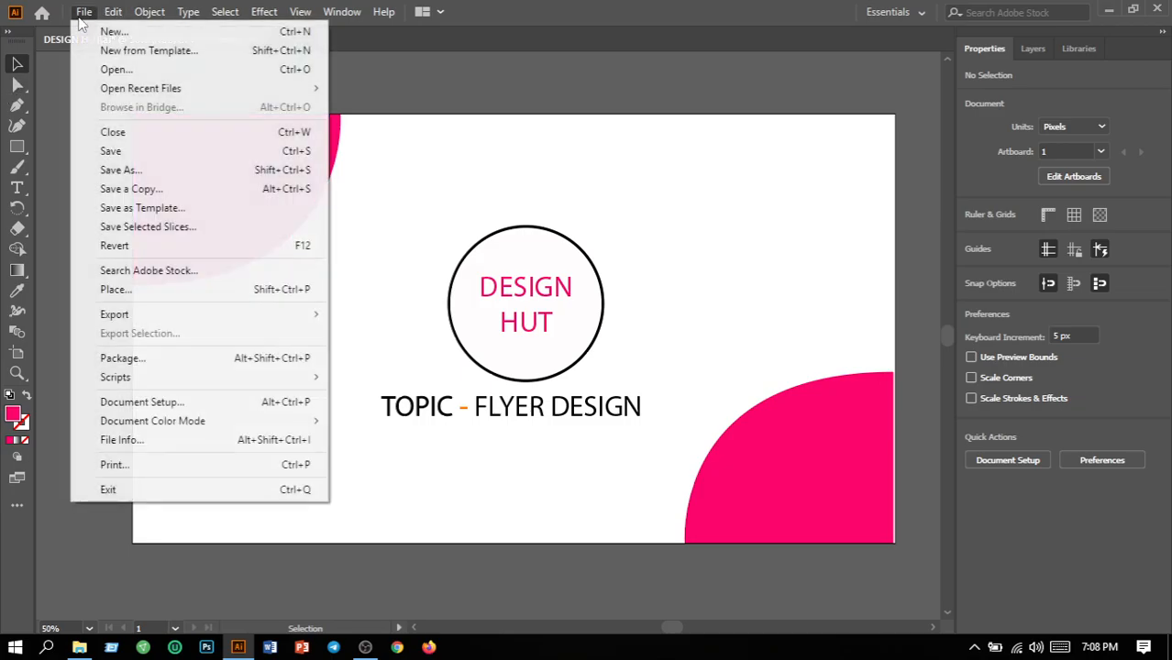
{"action": "left_click", "coordinate": [142, 152]}
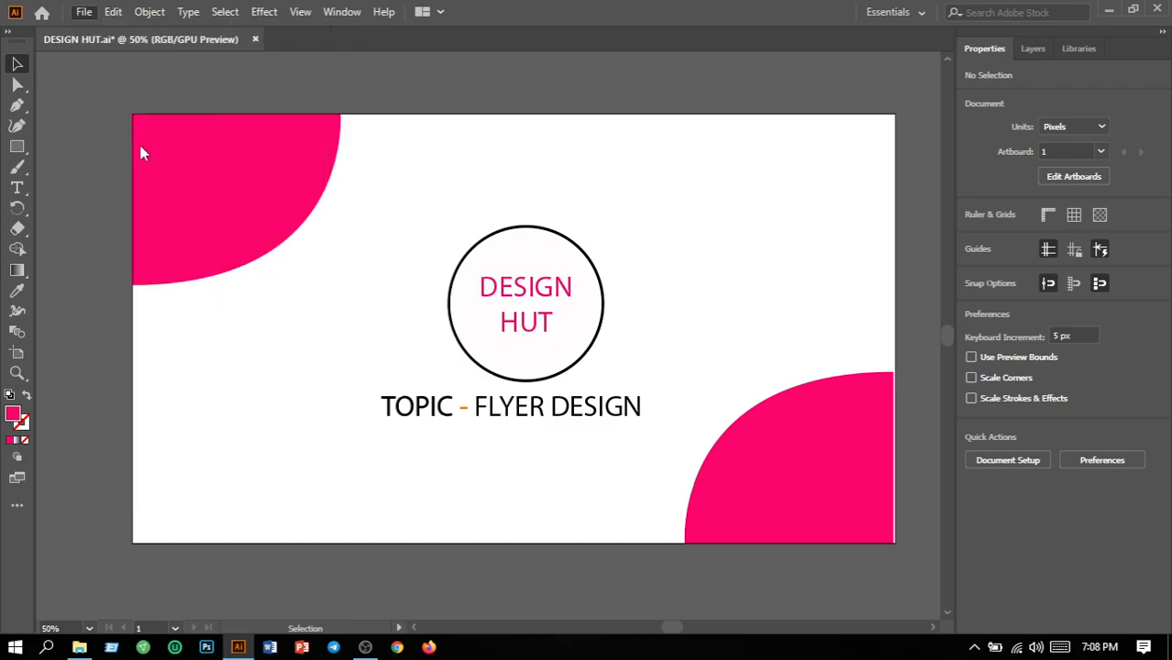
{"action": "left_click", "coordinate": [81, 13]}
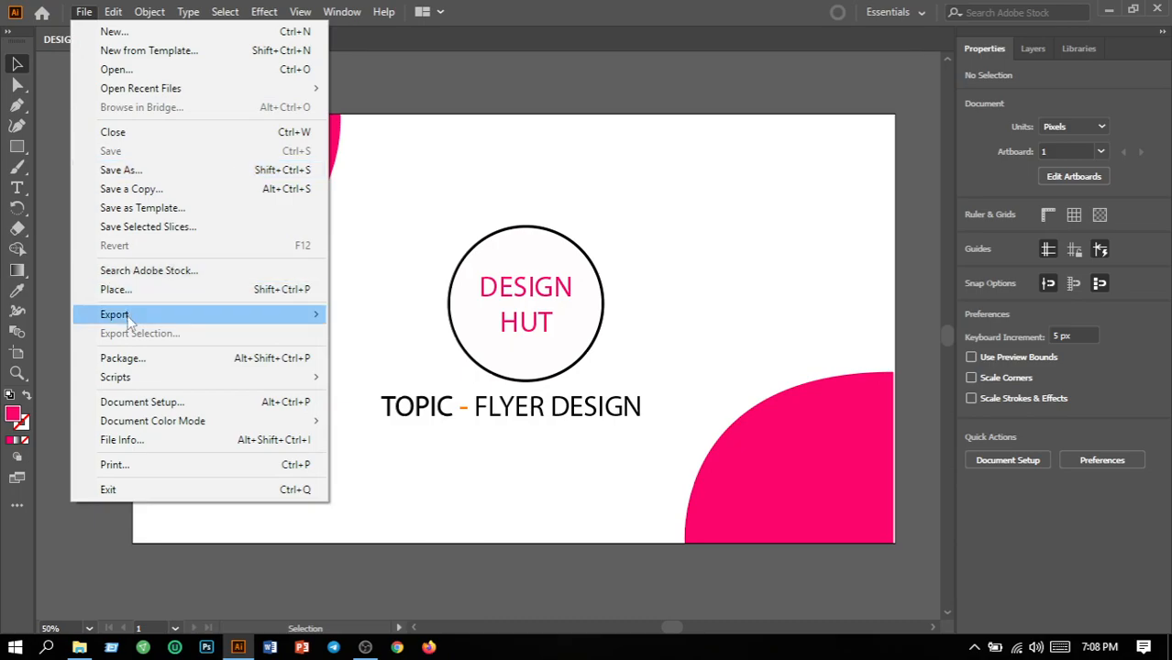
{"action": "mouse_move", "coordinate": [129, 318]}
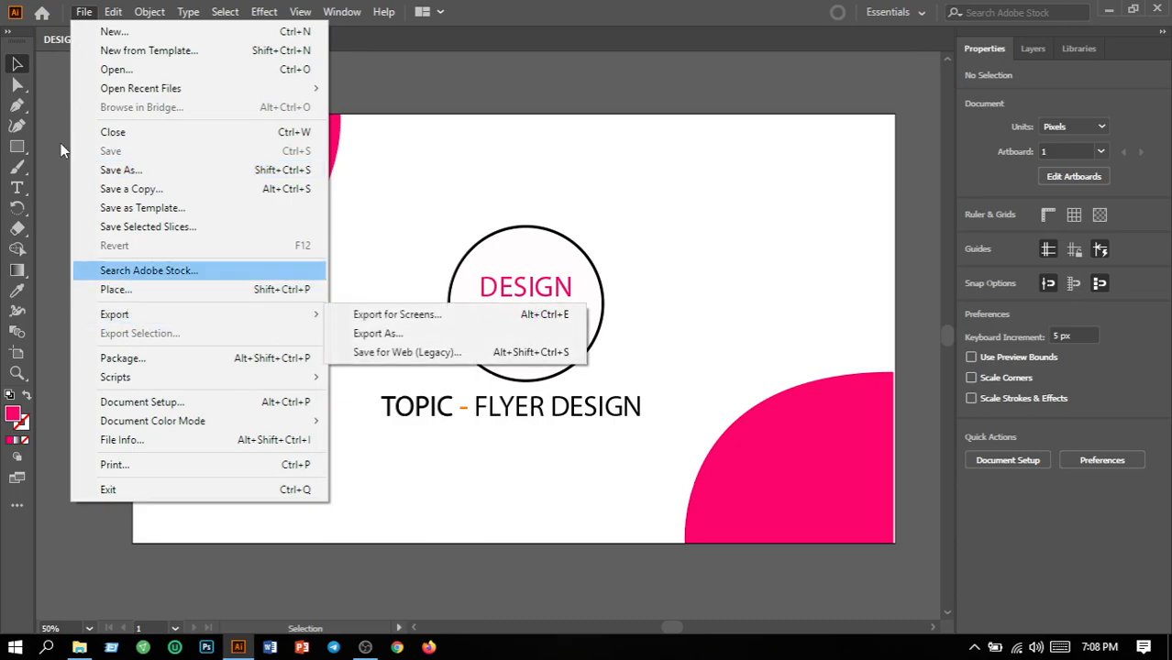
{"action": "mouse_move", "coordinate": [234, 317]}
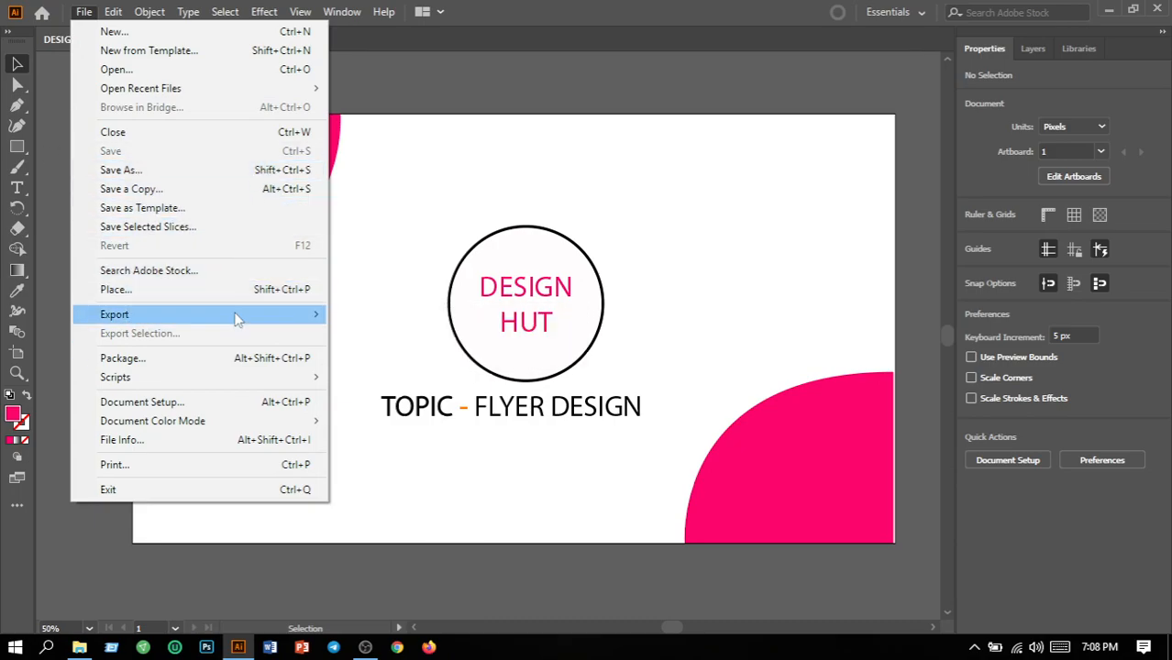
{"action": "left_click", "coordinate": [384, 335]}
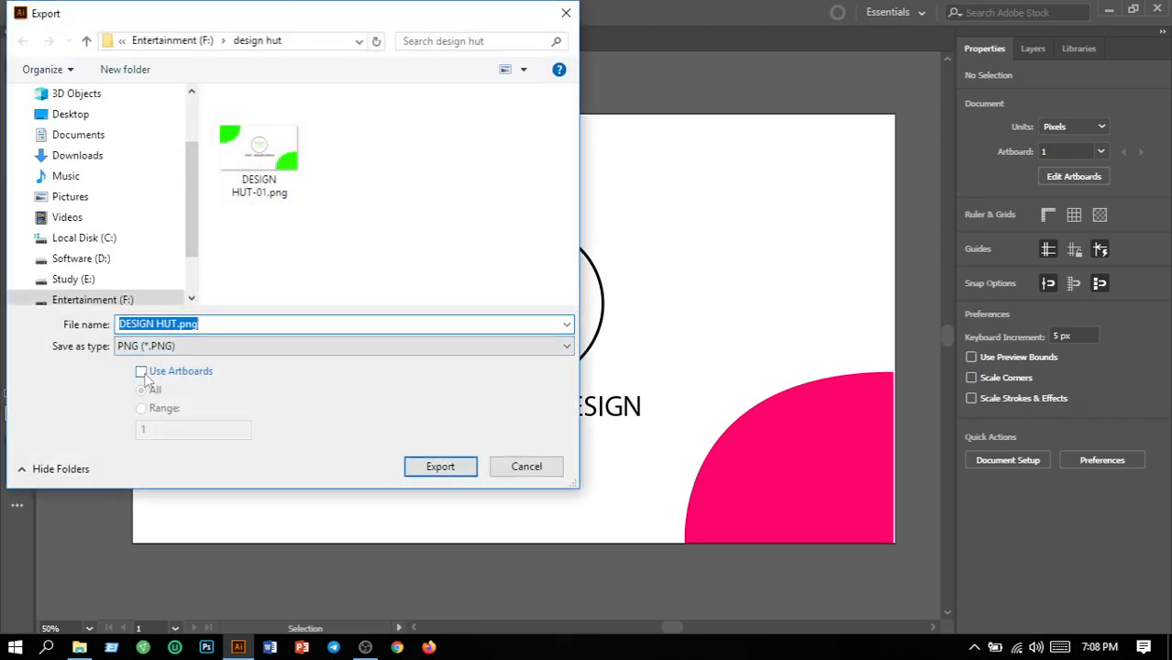
{"action": "left_click", "coordinate": [142, 371]}
{"action": "left_click", "coordinate": [437, 471]}
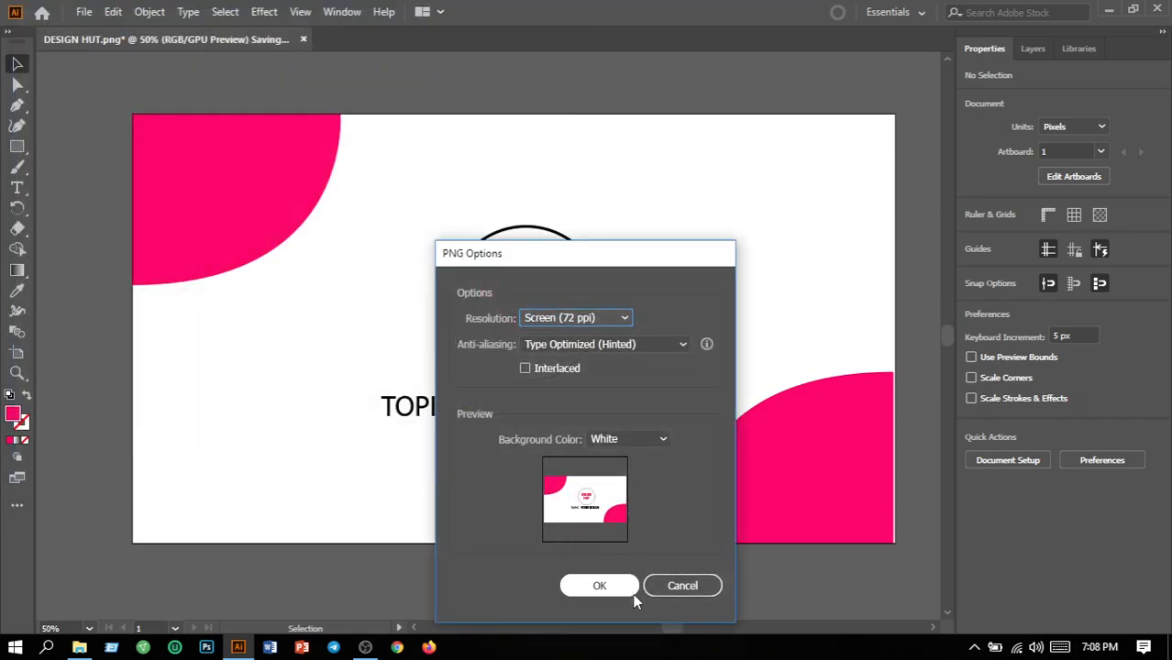
{"action": "left_click", "coordinate": [603, 589]}
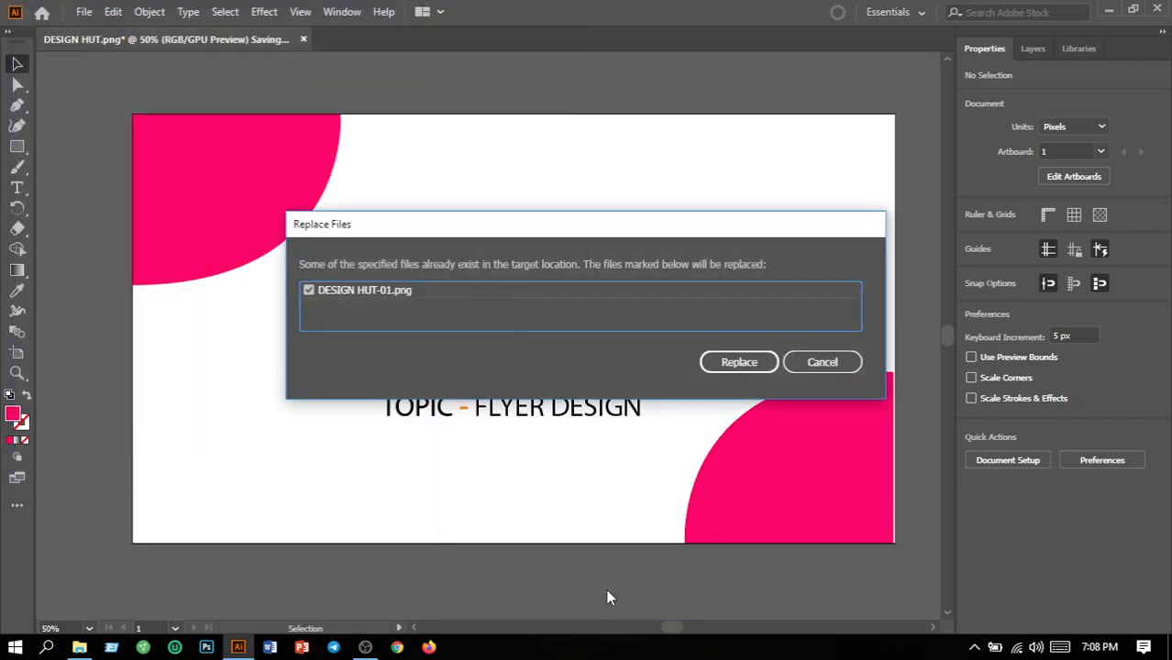
{"action": "left_click", "coordinate": [741, 365]}
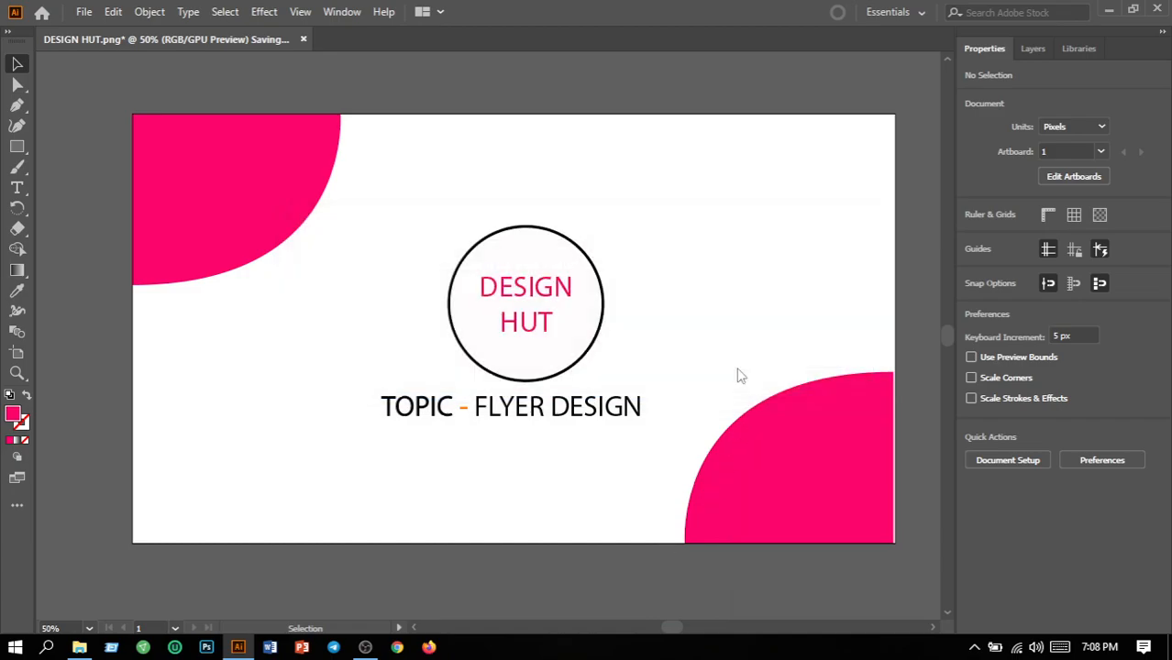
{"action": "left_click", "coordinate": [83, 13]}
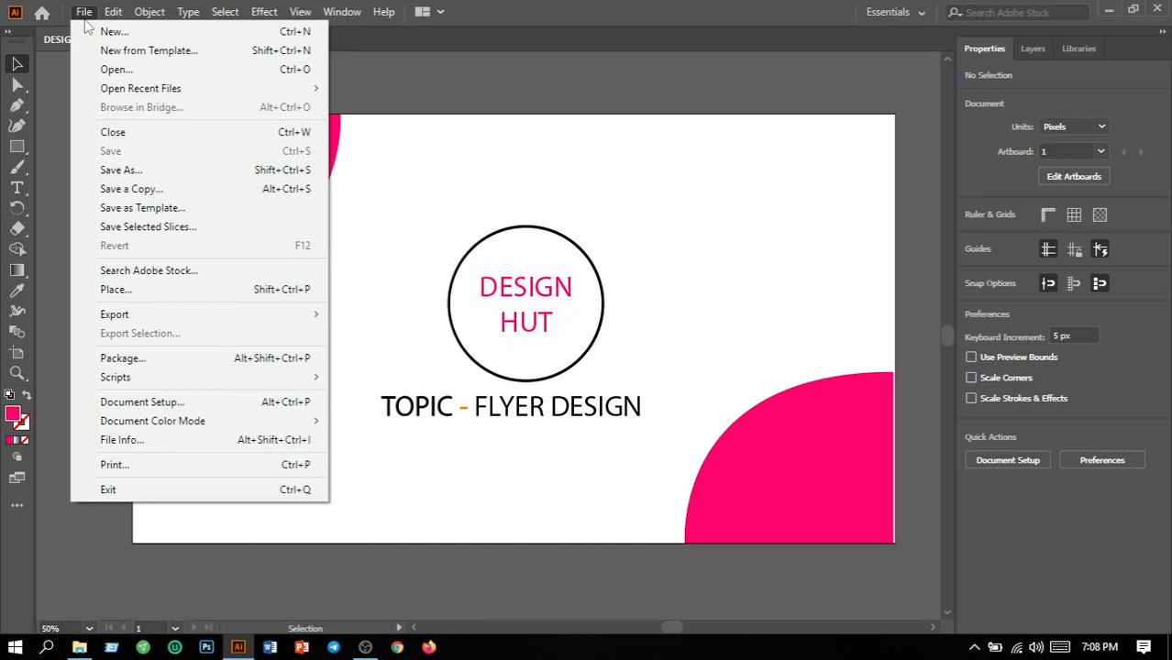
{"action": "left_click", "coordinate": [101, 33]}
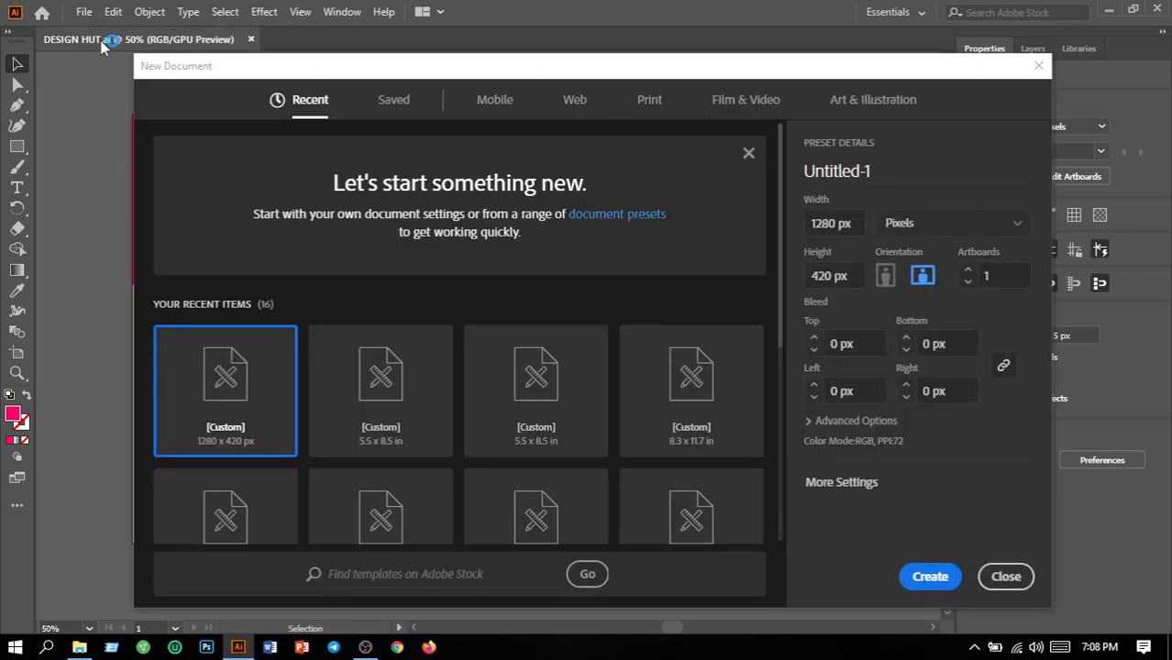
{"action": "scroll", "coordinate": [512, 372], "scroll_direction": "down", "scroll_amount": 2}
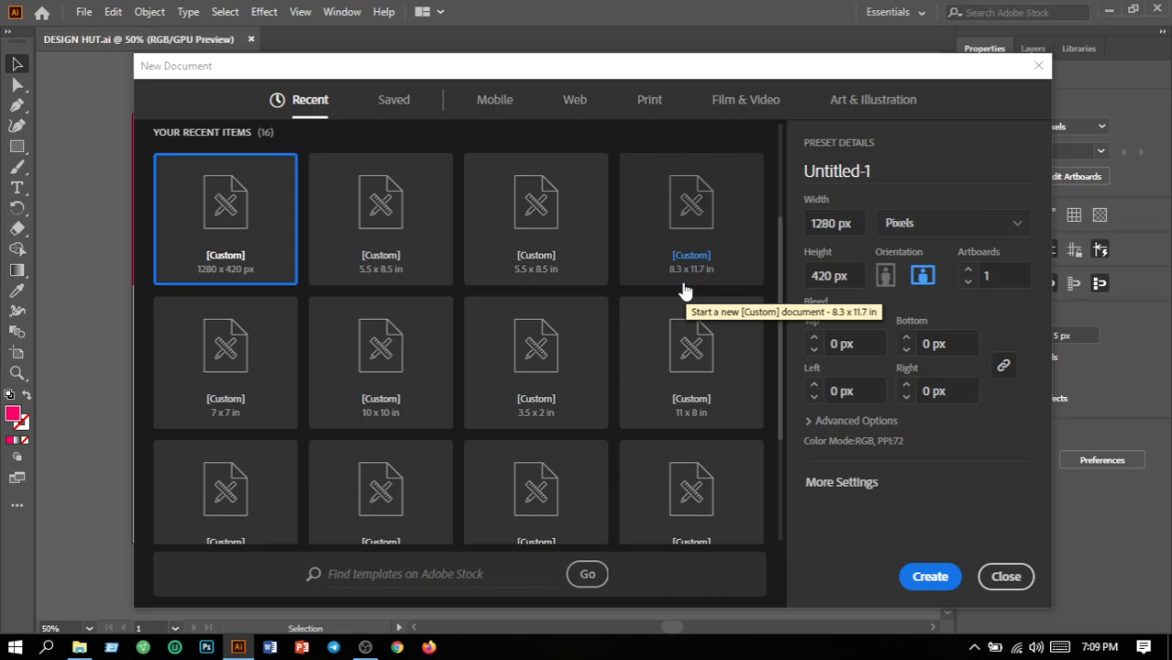
{"action": "left_click", "coordinate": [945, 583]}
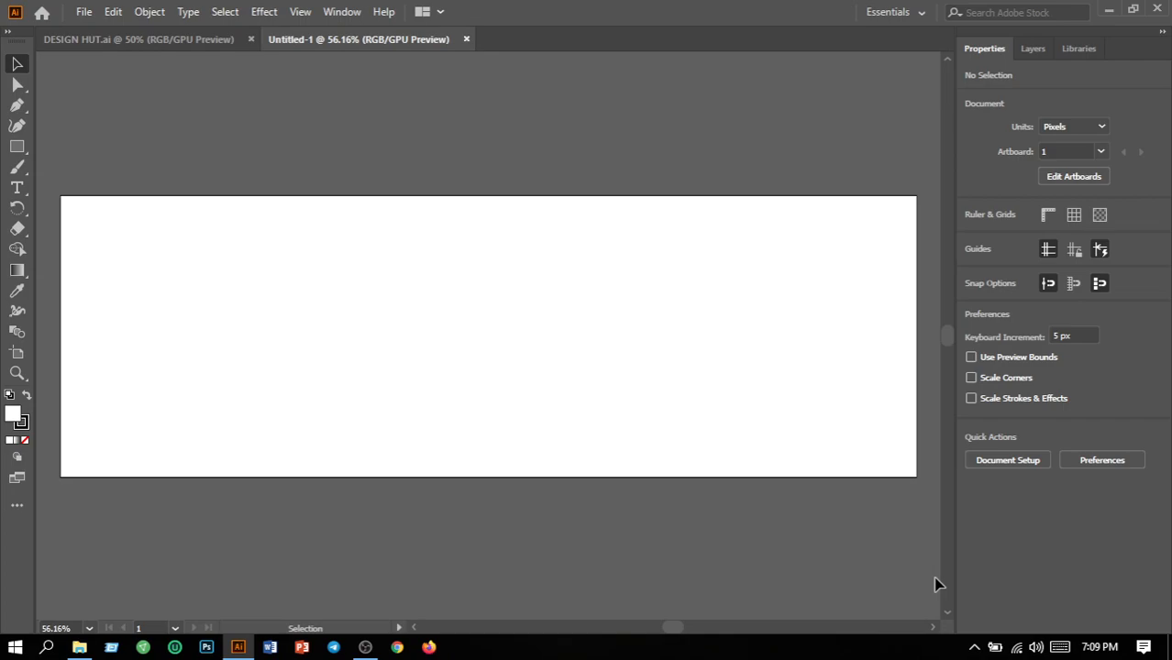
{"action": "scroll", "coordinate": [400, 325], "scroll_direction": "down", "scroll_amount": 5}
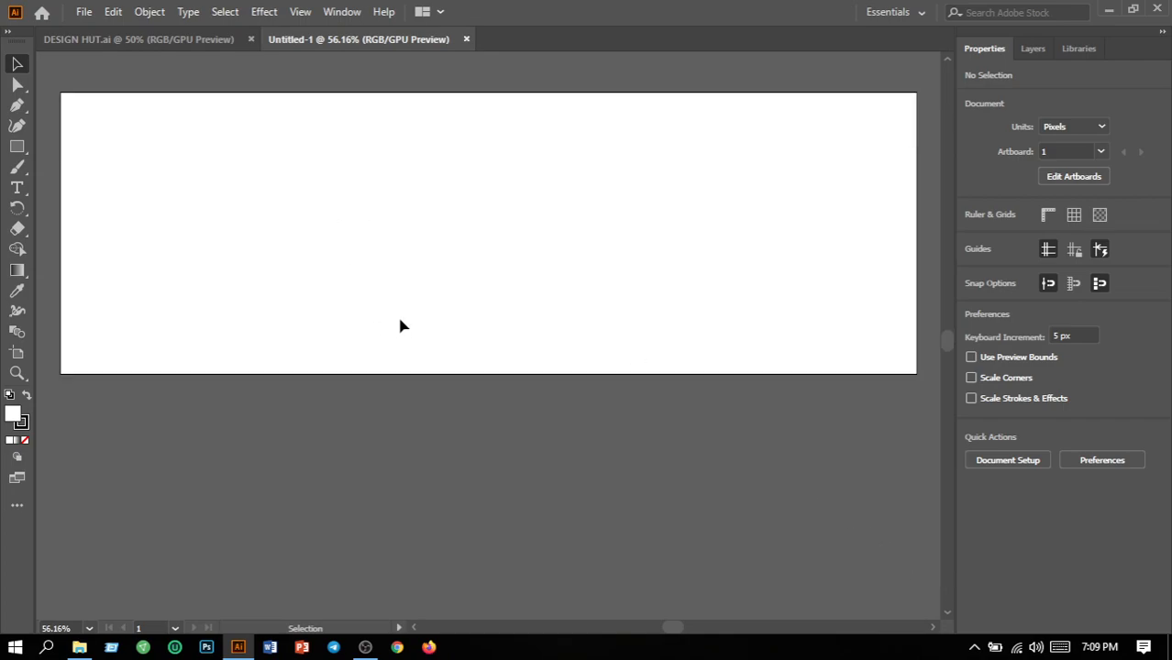
{"action": "scroll", "coordinate": [400, 325], "scroll_direction": "up", "scroll_amount": 4}
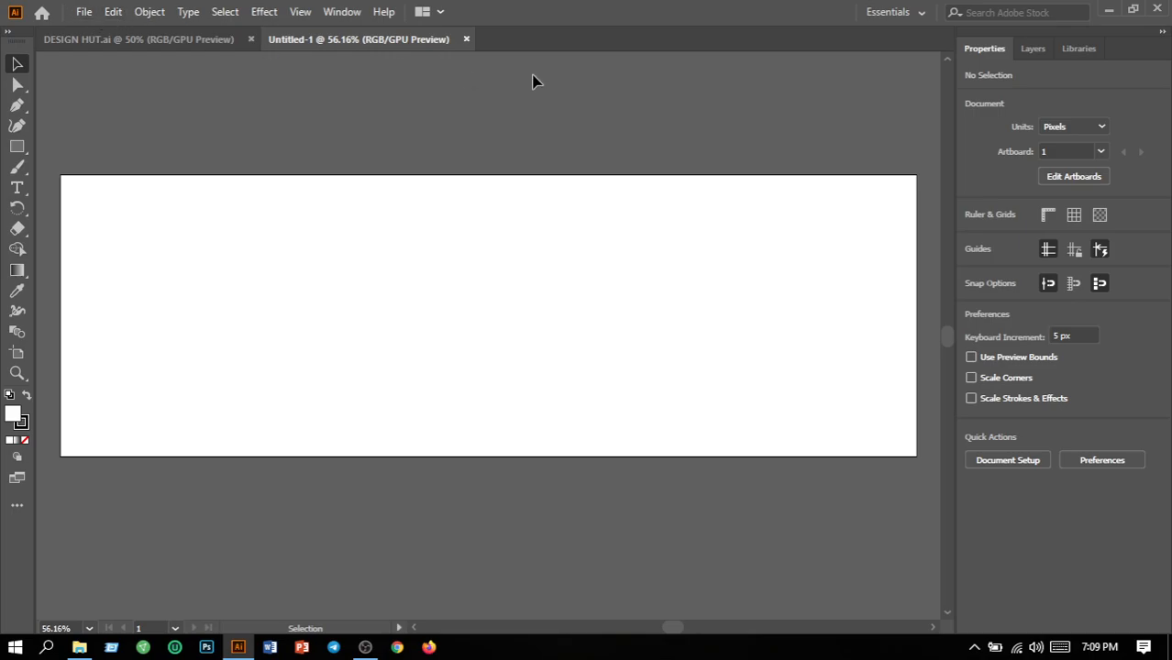
{"action": "left_click", "coordinate": [466, 39]}
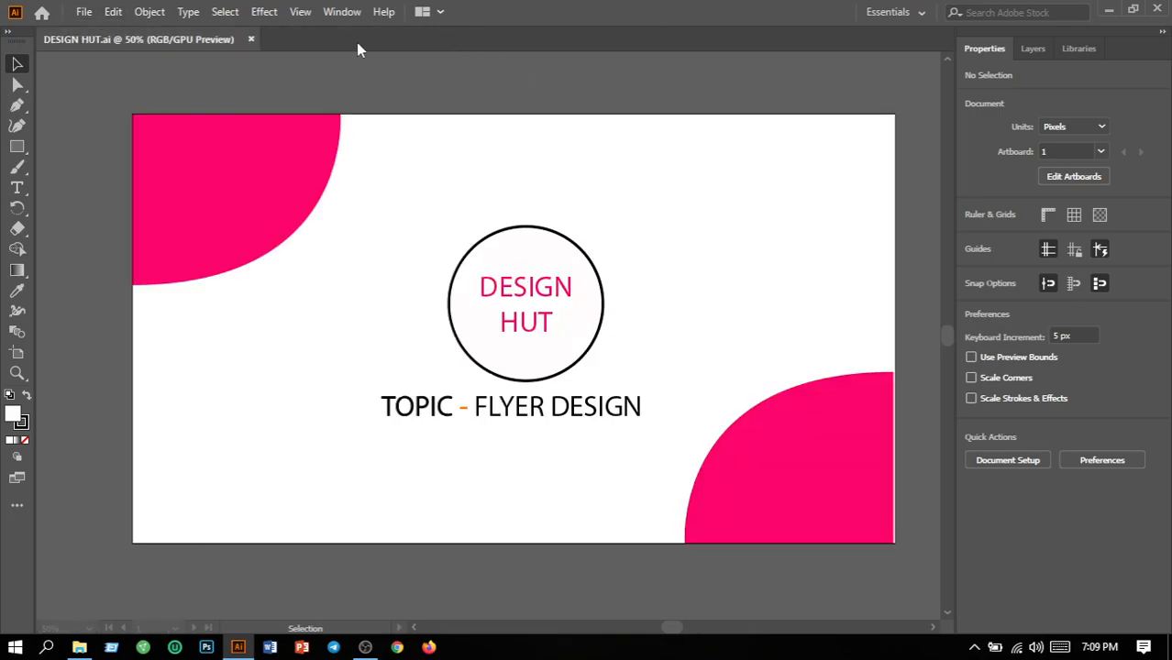
- Create a new portrait document from the recent custom 8.3 x 11.7 in preset
{"action": "left_click", "coordinate": [93, 13]}
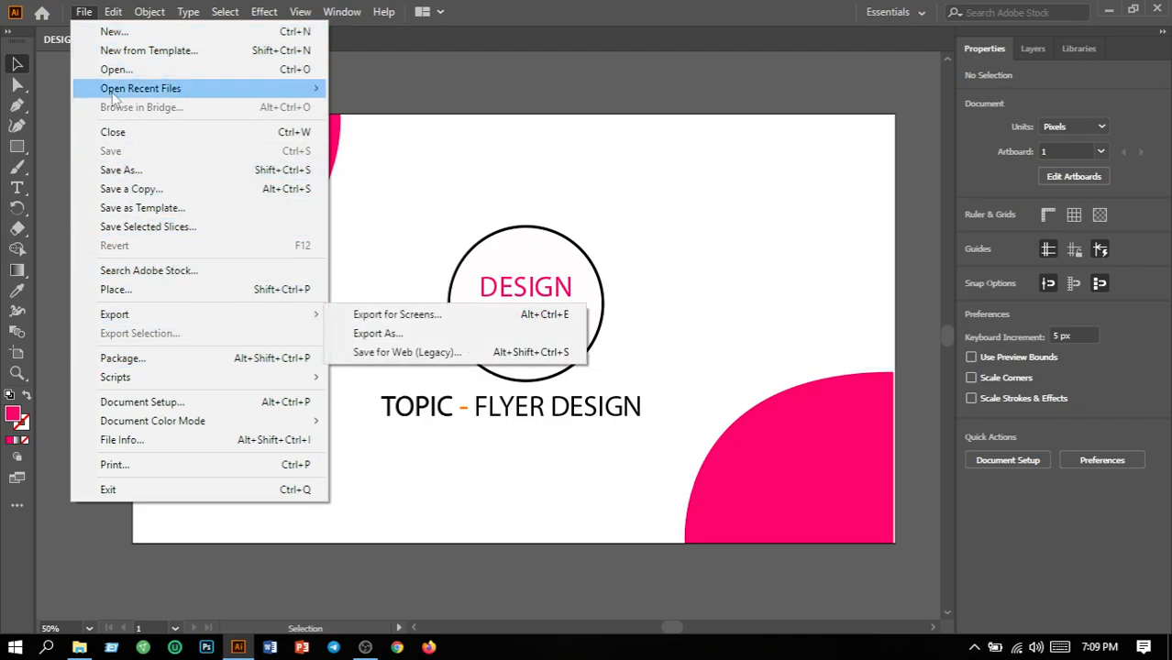
{"action": "left_click", "coordinate": [114, 34]}
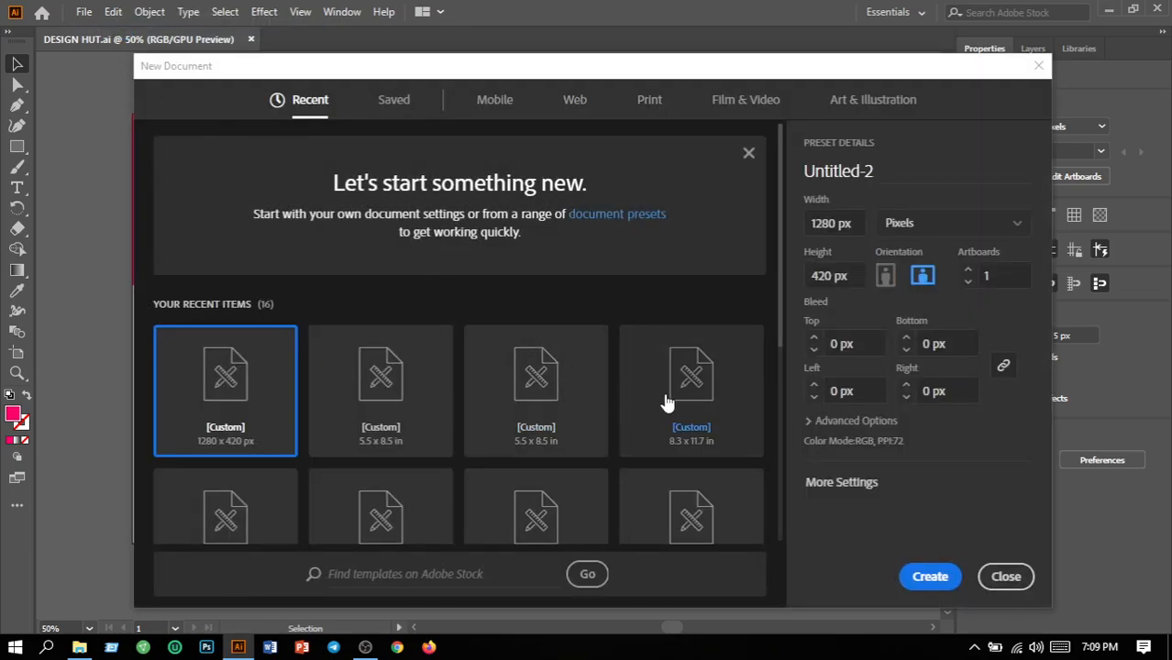
{"action": "left_click", "coordinate": [667, 401]}
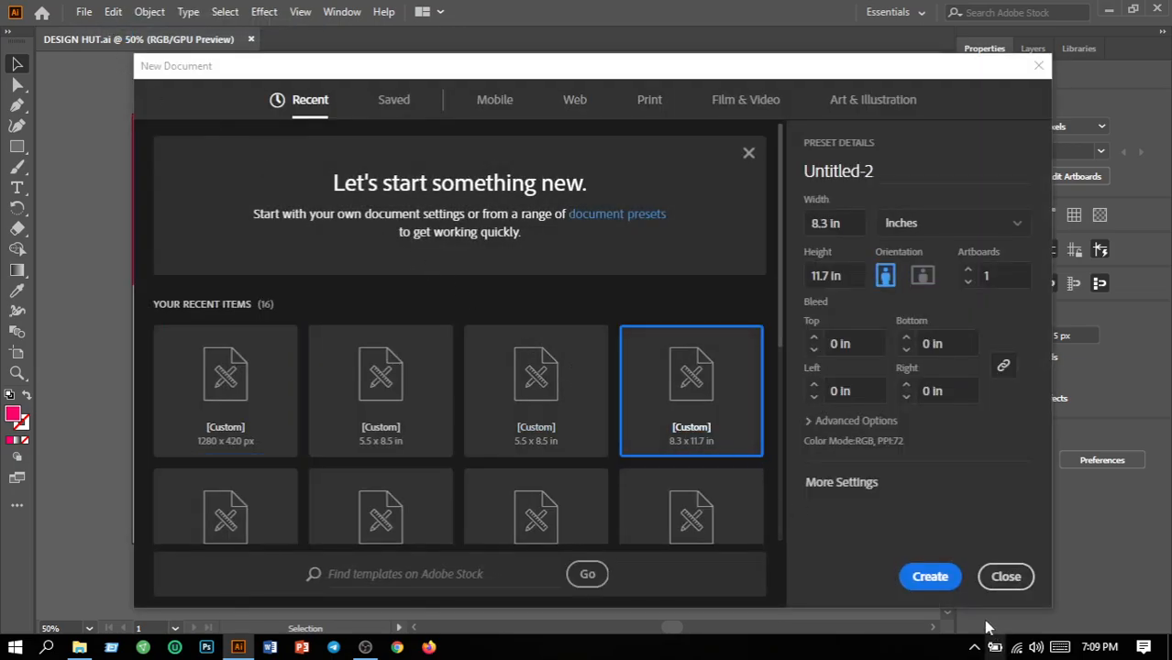
{"action": "left_click", "coordinate": [930, 578]}
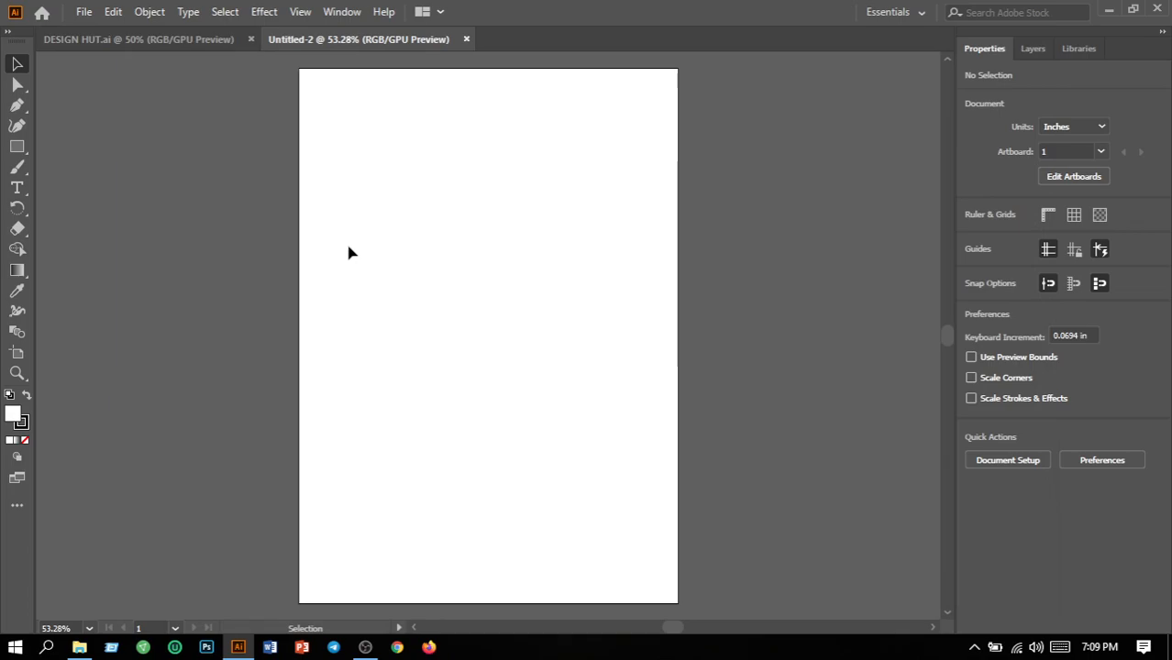
- Place the "My Mood In Every 1 Minute" JPG from the Downloads folder at the artboard's upper-left corner
{"action": "left_click", "coordinate": [83, 12]}
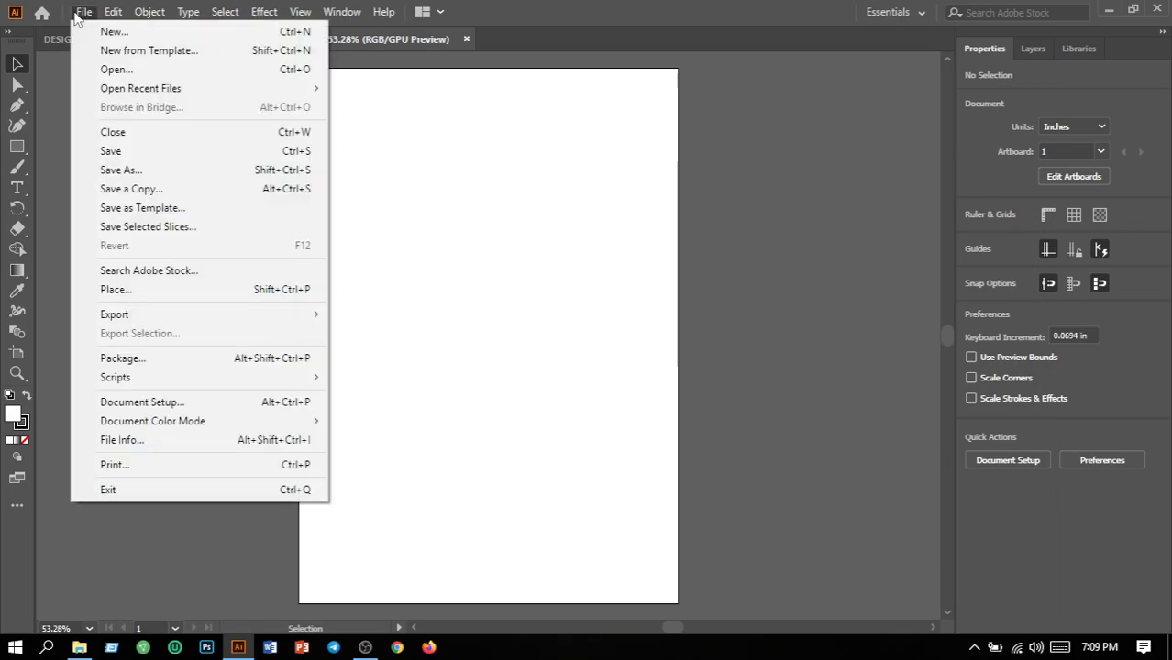
{"action": "left_click", "coordinate": [129, 292]}
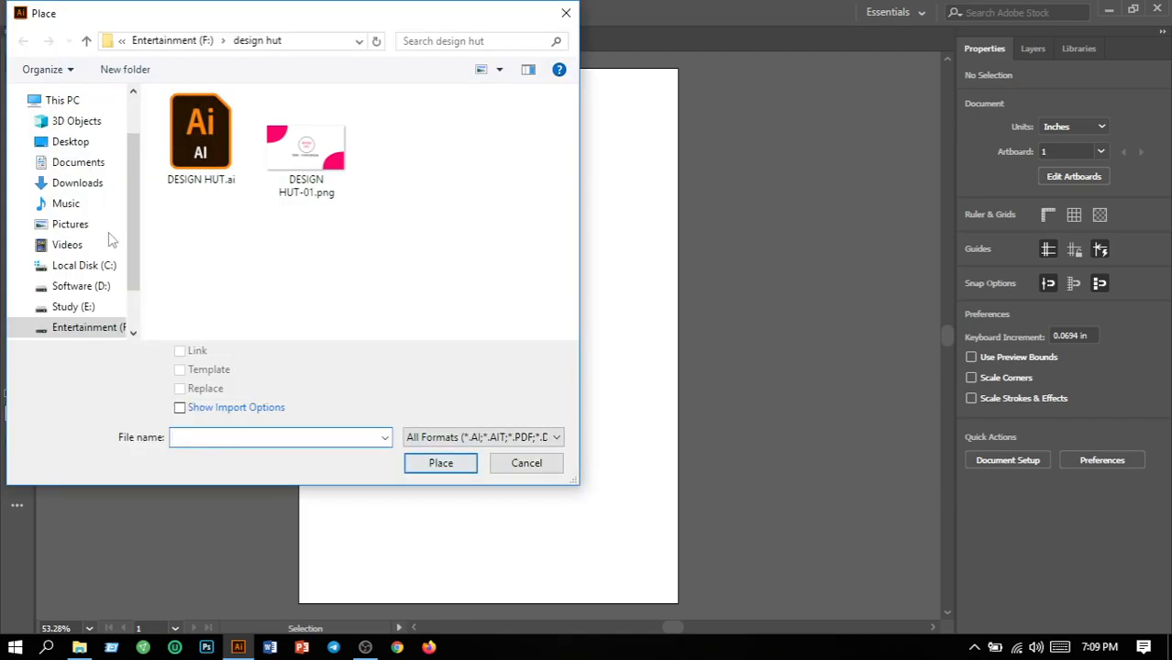
{"action": "left_click", "coordinate": [83, 185]}
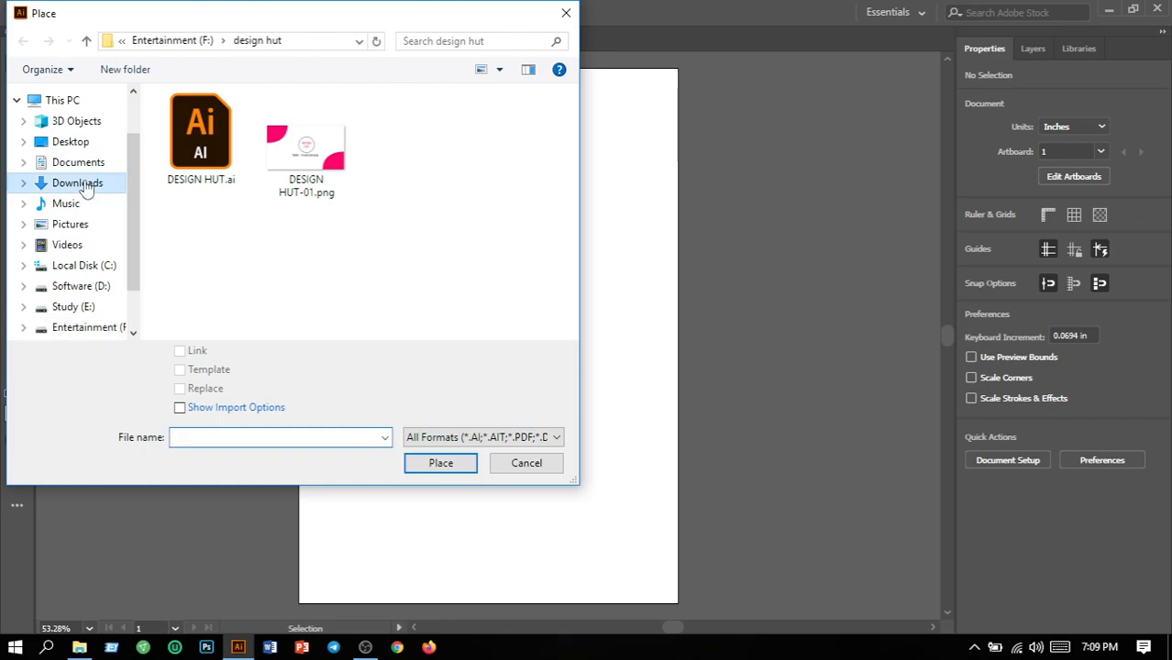
{"action": "scroll", "coordinate": [321, 226], "scroll_direction": "down", "scroll_amount": 3}
{"action": "scroll", "coordinate": [320, 227], "scroll_direction": "down", "scroll_amount": 10}
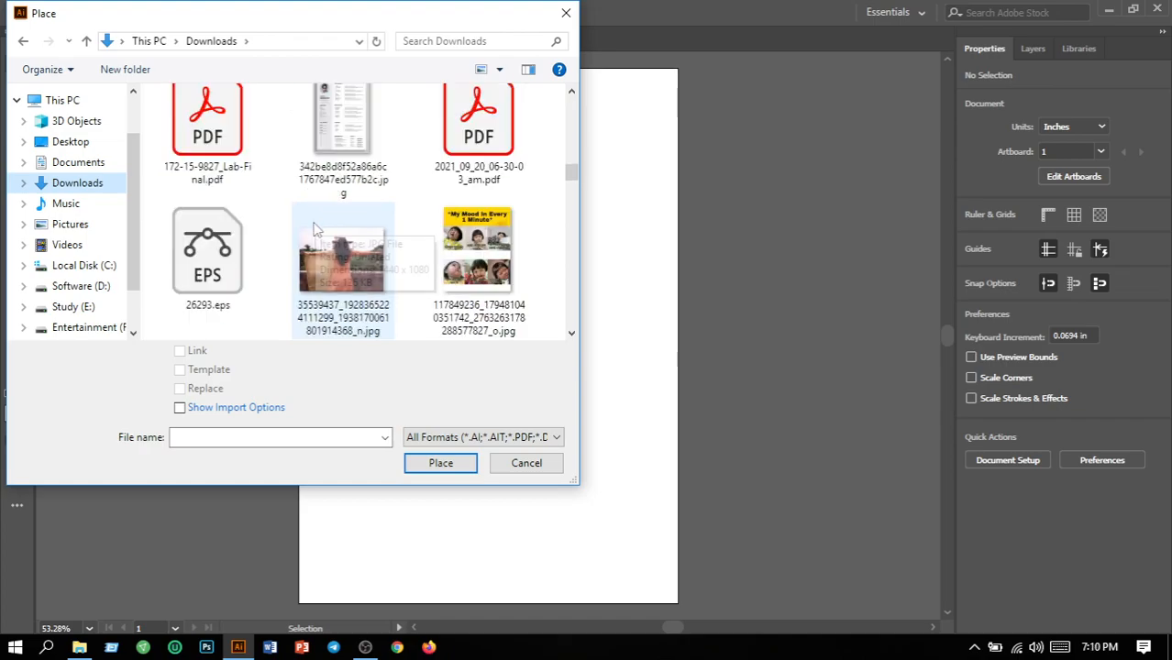
{"action": "scroll", "coordinate": [315, 230], "scroll_direction": "down", "scroll_amount": 5}
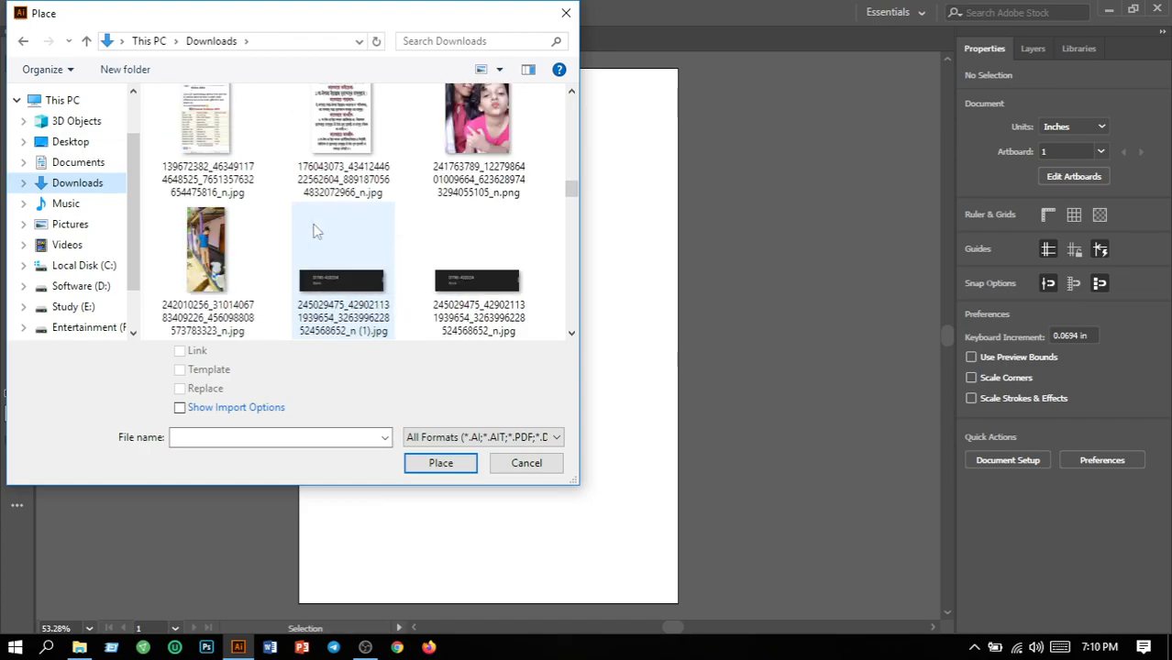
{"action": "scroll", "coordinate": [315, 231], "scroll_direction": "up", "scroll_amount": 3}
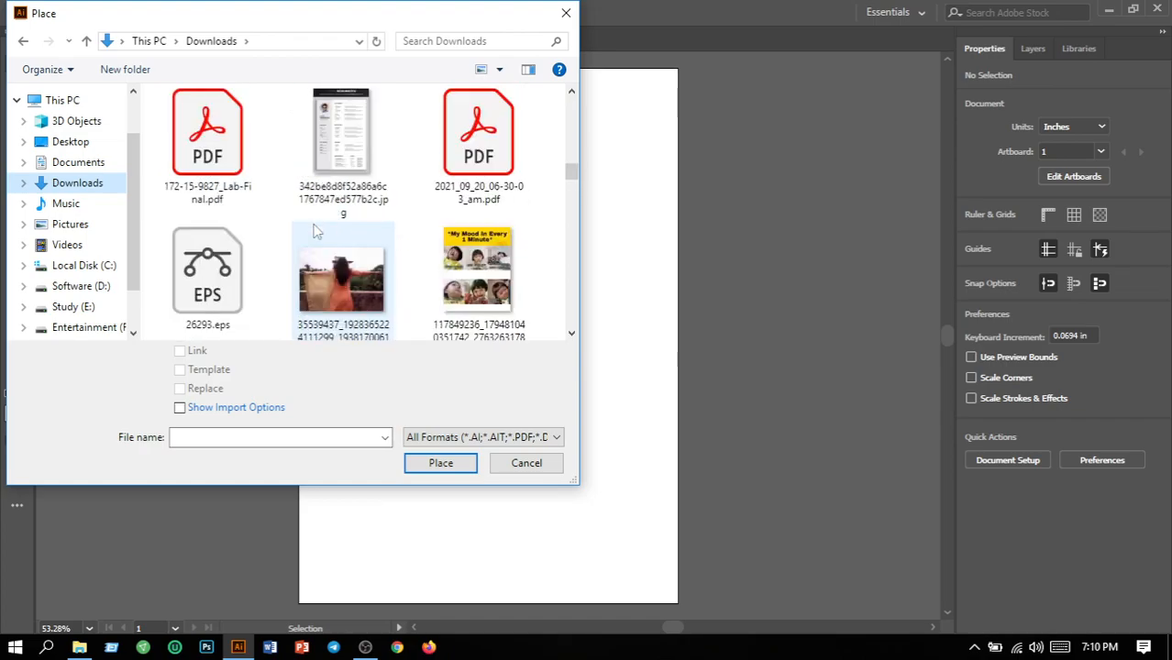
{"action": "left_click", "coordinate": [463, 314]}
{"action": "left_click", "coordinate": [464, 469]}
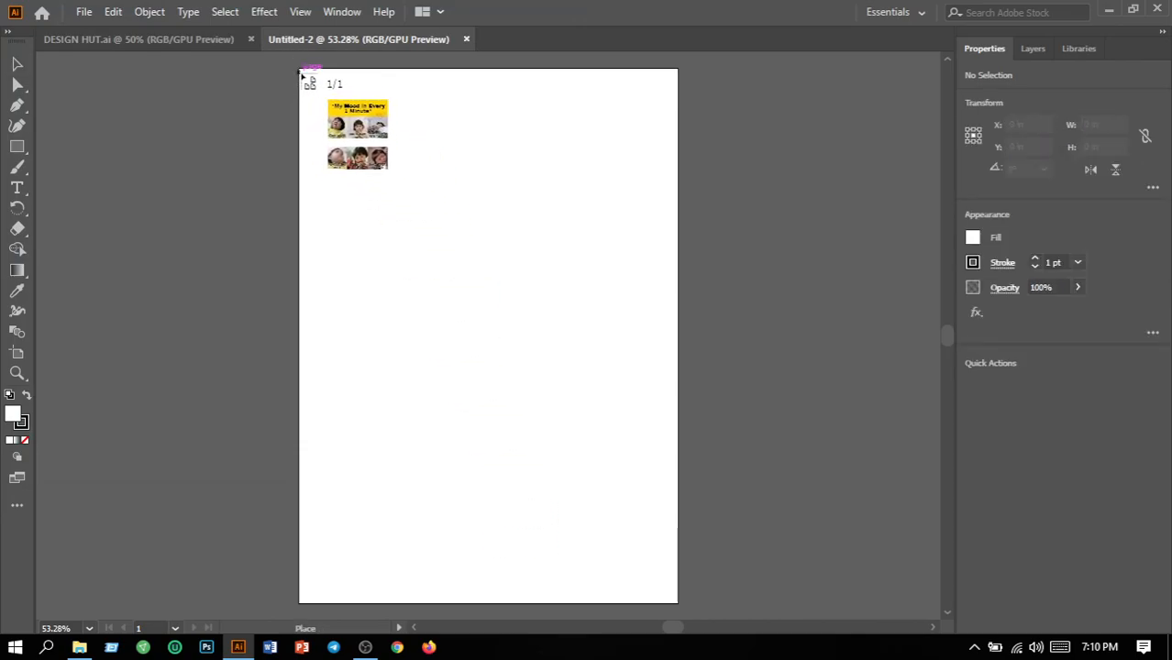
{"action": "left_click", "coordinate": [302, 73]}
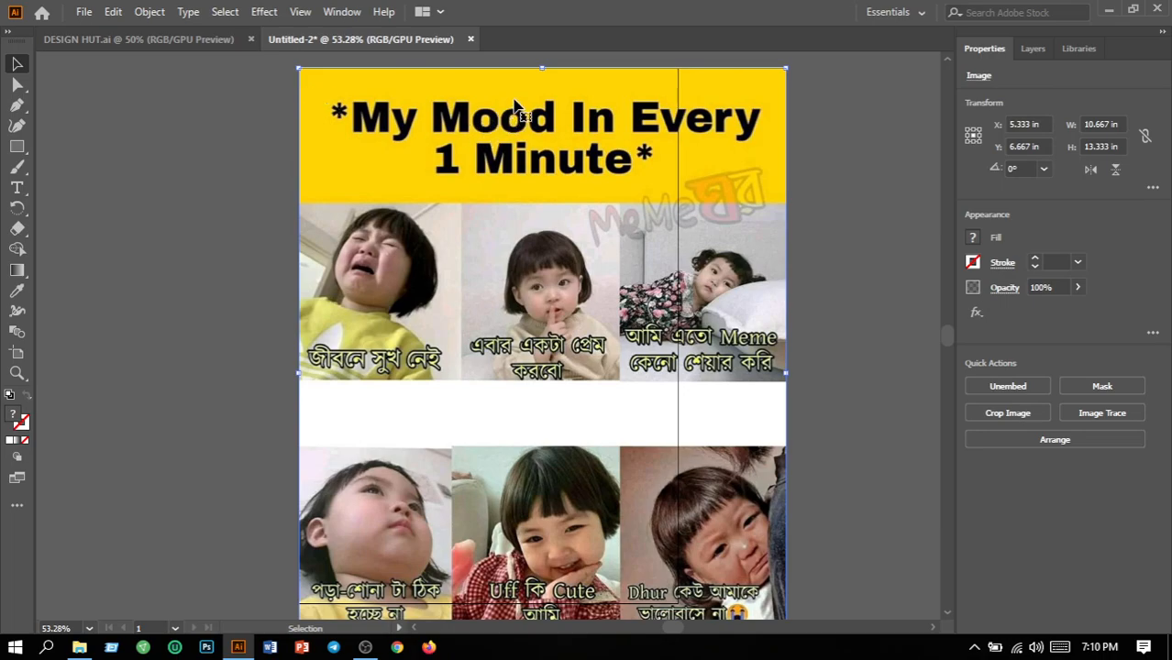
- Scale down and reposition the placed image so it starts at the artboard's upper edge and spans its full width, about 8.3 in
{"action": "left_click_drag", "start_coordinate": [545, 72], "coordinate": [539, 285]}
{"action": "left_click_drag", "start_coordinate": [549, 381], "coordinate": [482, 170]}
{"action": "left_click_drag", "start_coordinate": [637, 261], "coordinate": [679, 266]}
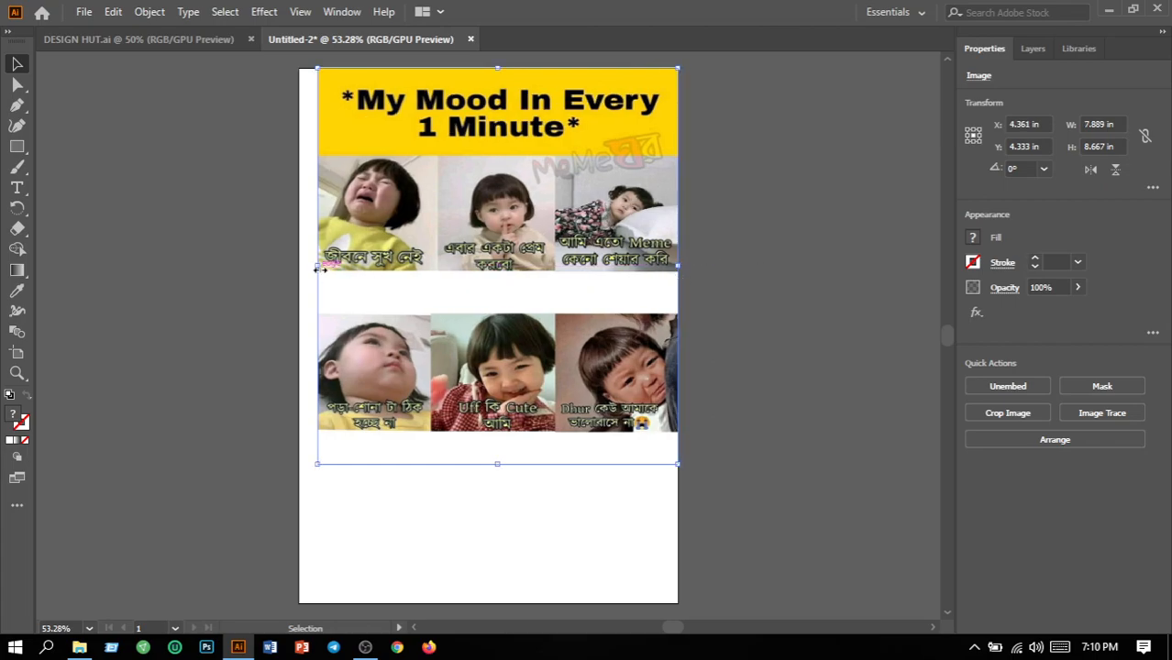
{"action": "left_click_drag", "start_coordinate": [318, 267], "coordinate": [300, 266]}
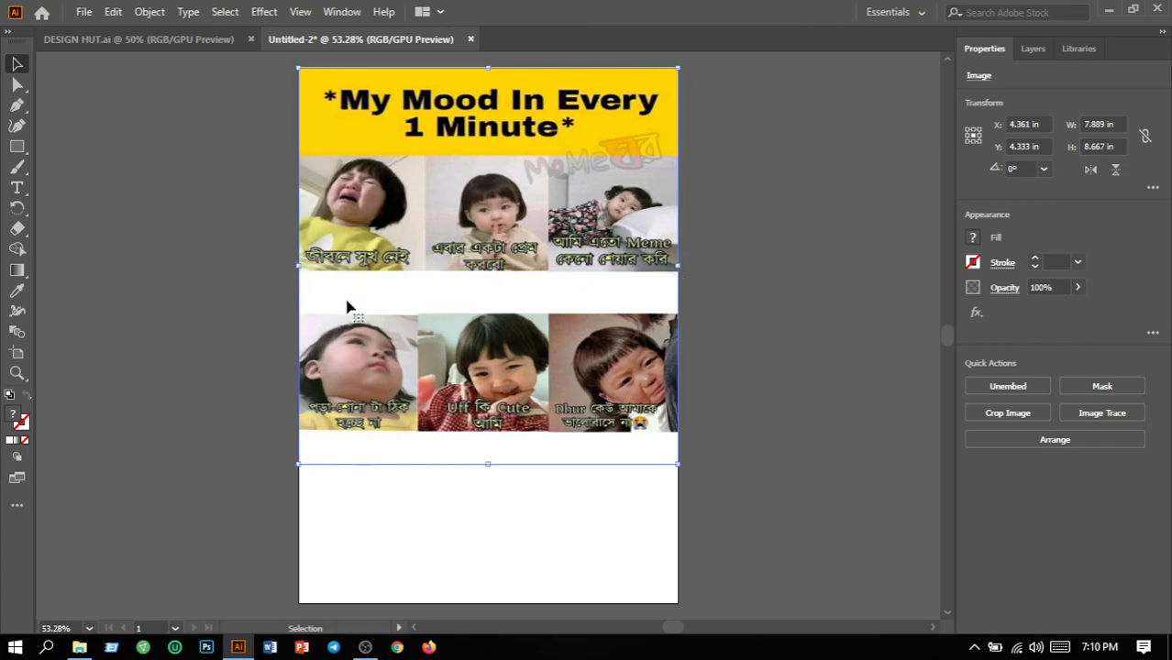
- Shorten the placed image from its lower edge to about 6.9 in high and deselect it
{"action": "left_click_drag", "start_coordinate": [488, 463], "coordinate": [488, 325]}
{"action": "left_click", "coordinate": [743, 368]}
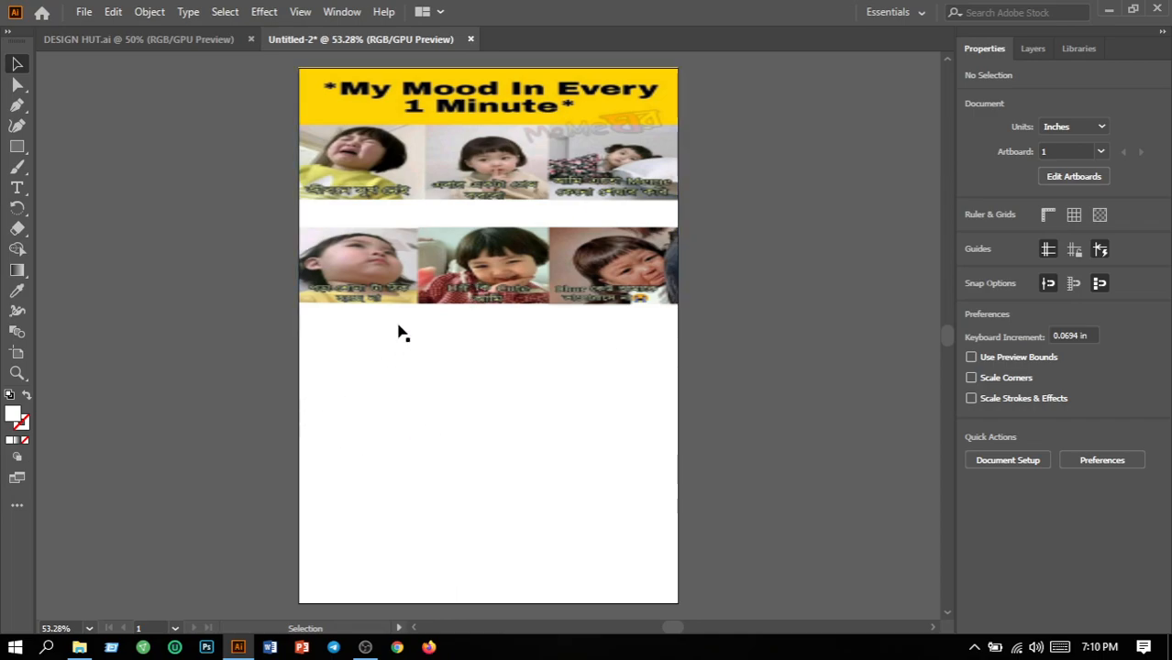
{"action": "left_click", "coordinate": [481, 316]}
{"action": "left_click_drag", "start_coordinate": [488, 323], "coordinate": [487, 390]}
{"action": "left_click", "coordinate": [720, 456]}
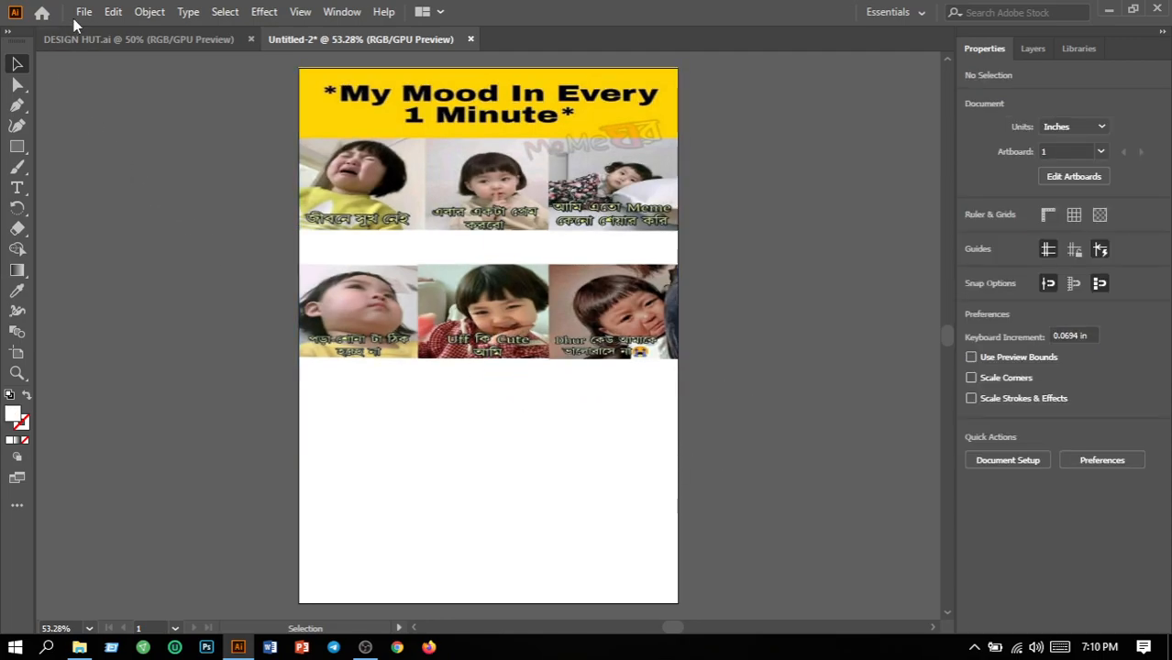
- Draw a convex Pen curve across the image from the artboard's left edge at about Y 4.24 in to its right edge at about Y 7.68 in
{"action": "left_click", "coordinate": [17, 104]}
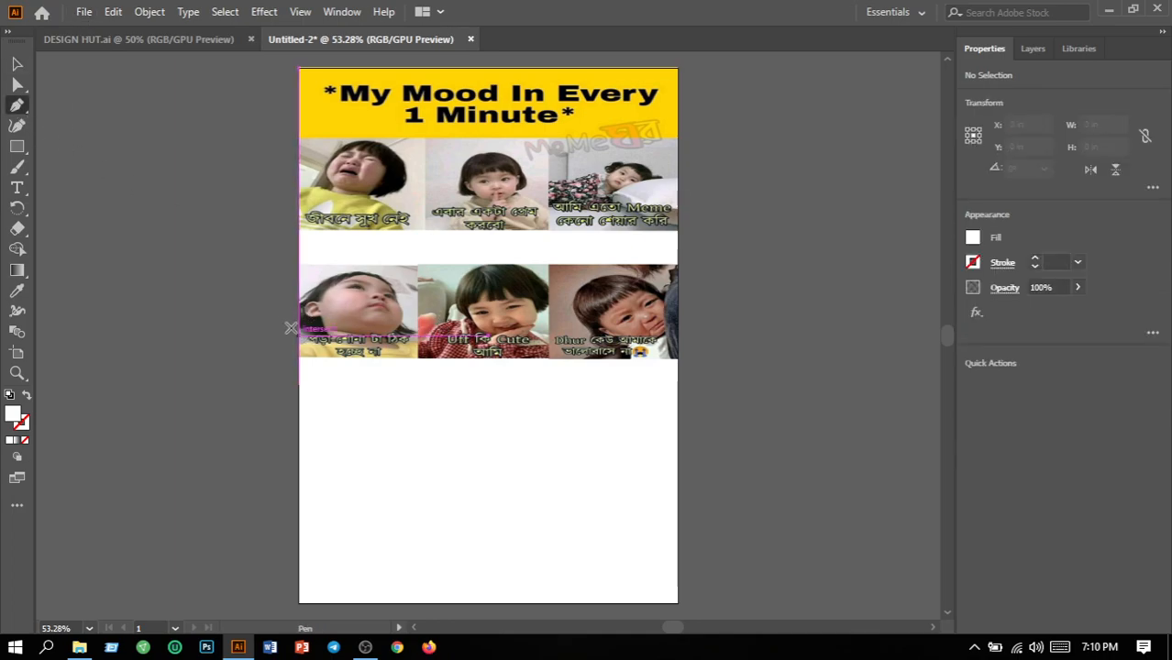
{"action": "left_click", "coordinate": [299, 263]}
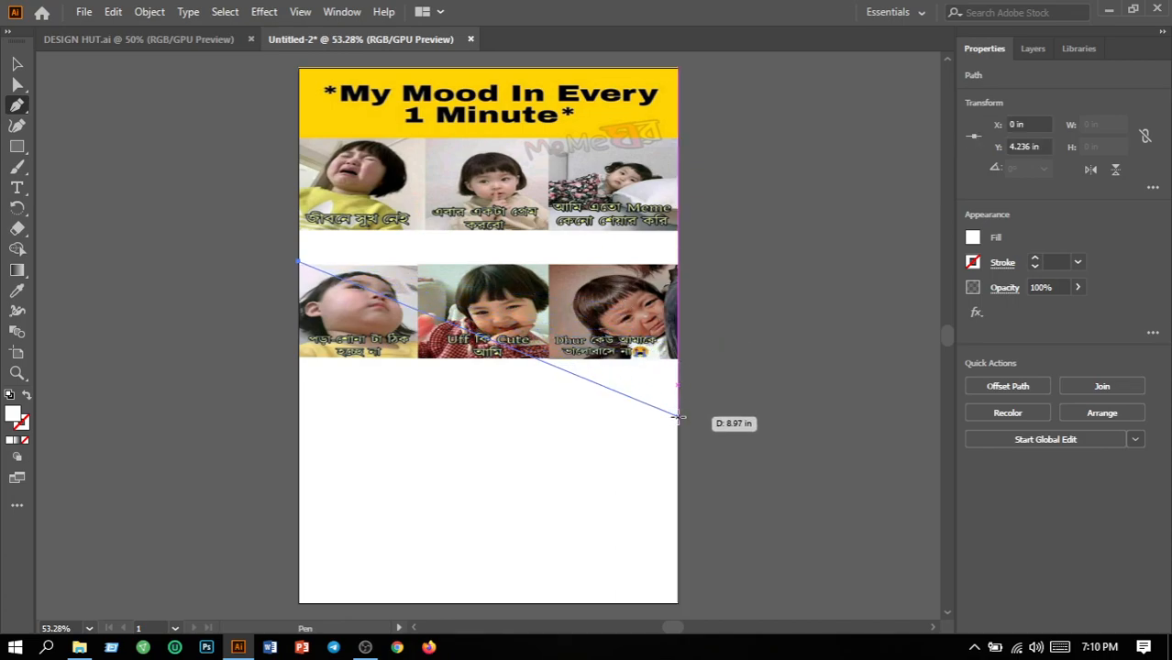
{"action": "left_click_drag", "start_coordinate": [678, 420], "coordinate": [775, 423]}
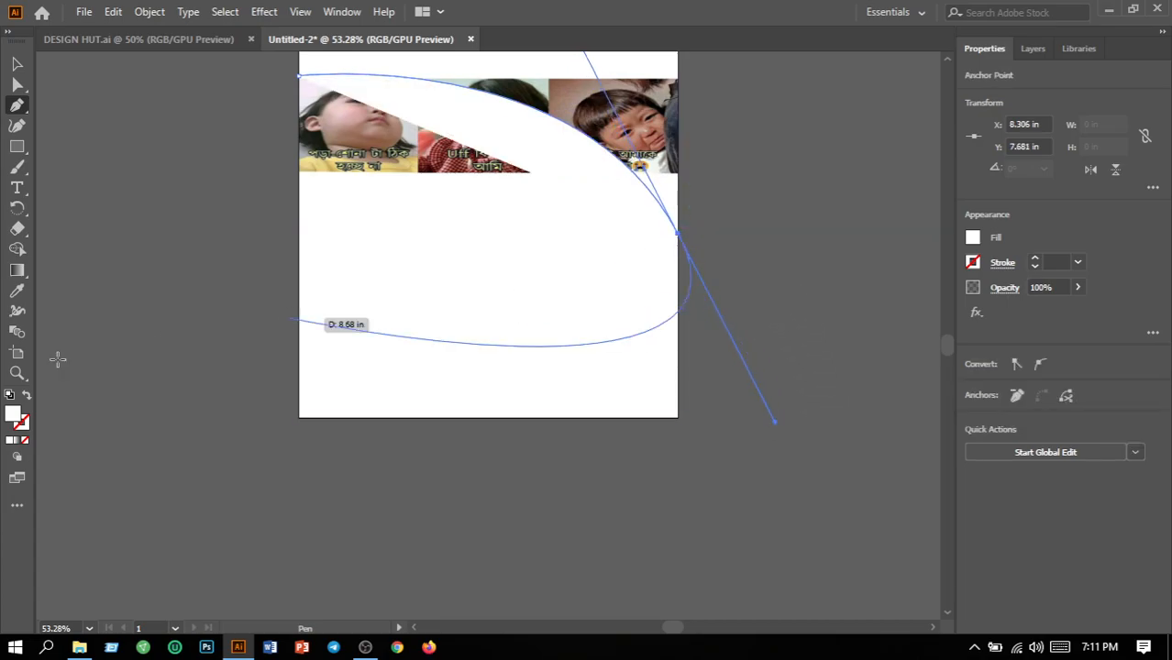
- Remove the path's fill and close it with straight segments through the artboard's two lower corners back to the starting anchor
{"action": "left_click", "coordinate": [24, 441]}
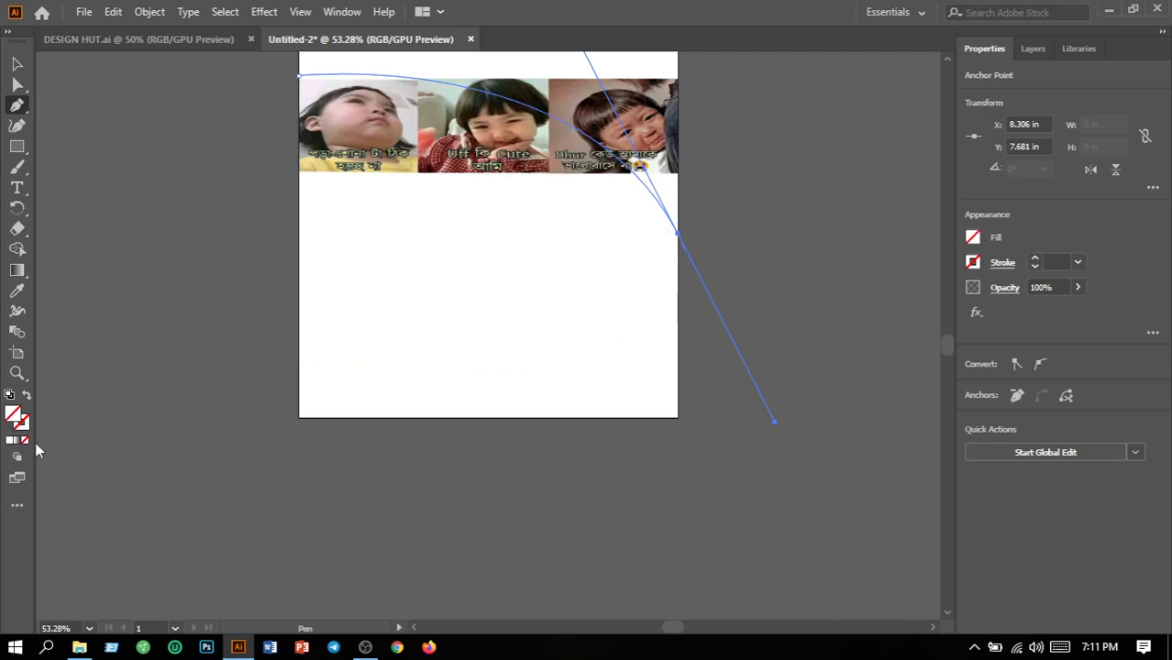
{"action": "left_click", "coordinate": [679, 235]}
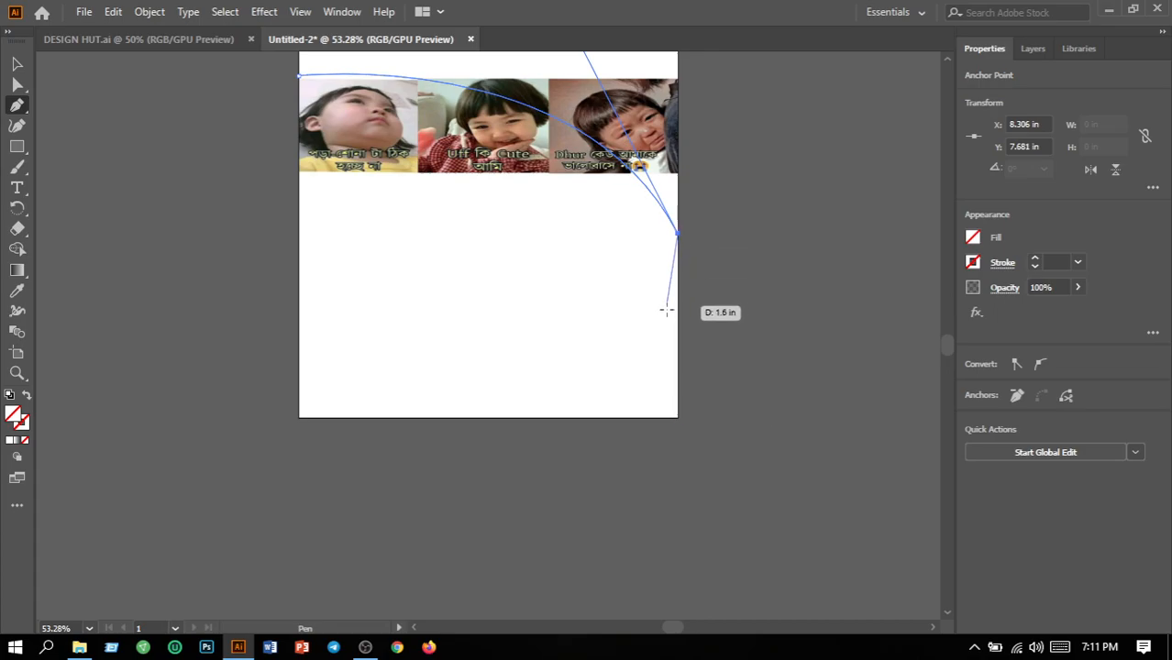
{"action": "left_click", "coordinate": [679, 419]}
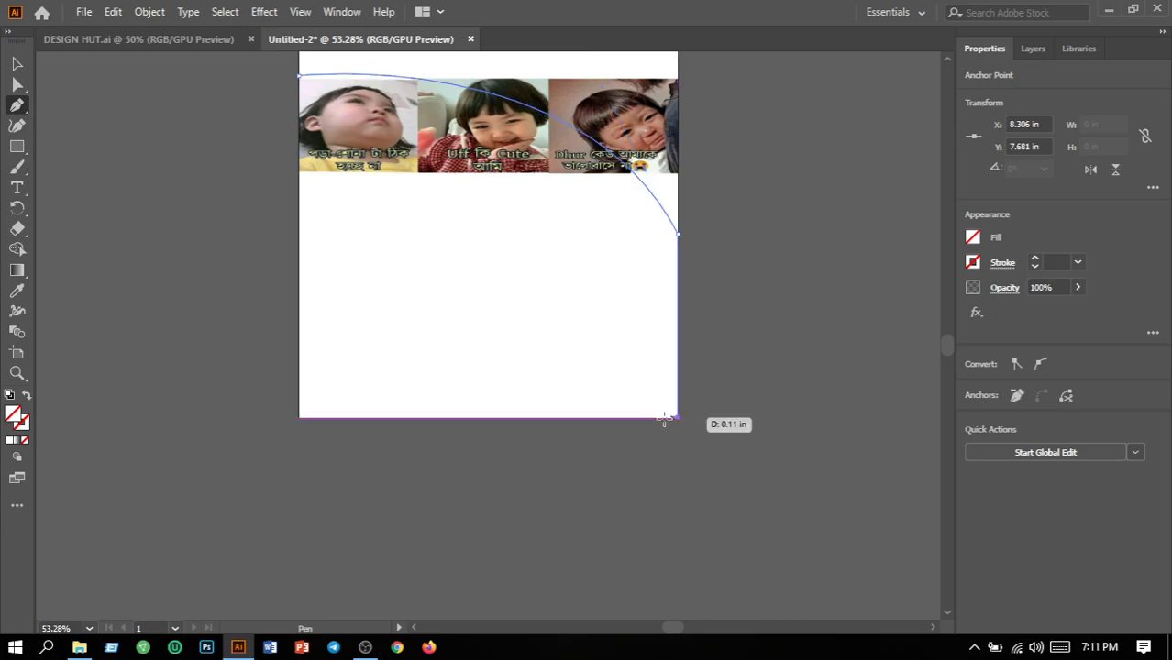
{"action": "left_click", "coordinate": [298, 418]}
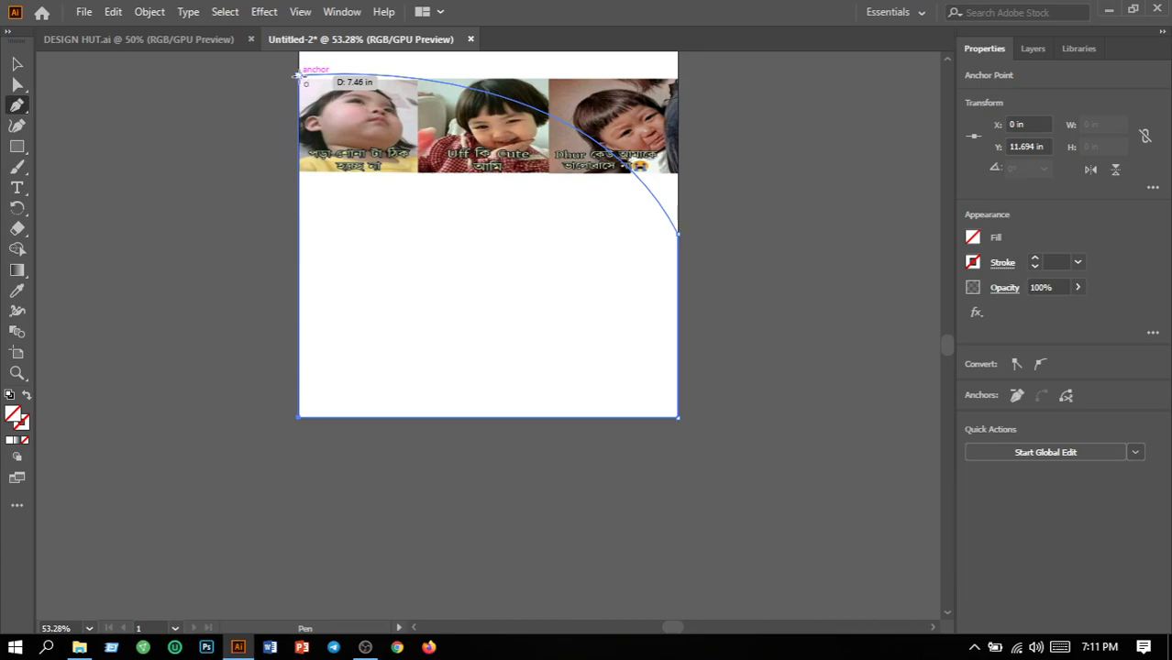
{"action": "left_click", "coordinate": [298, 76]}
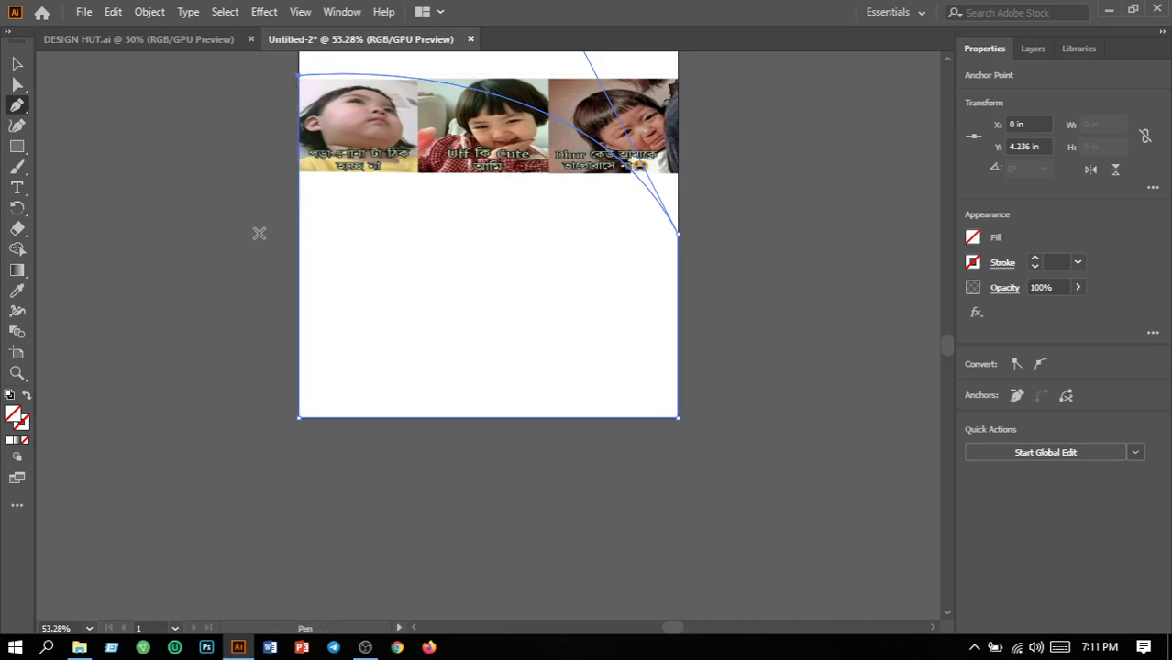
- Select the closed curved shape and fill it with yellow F4E308
{"action": "scroll", "coordinate": [775, 315], "scroll_direction": "up", "scroll_amount": 4}
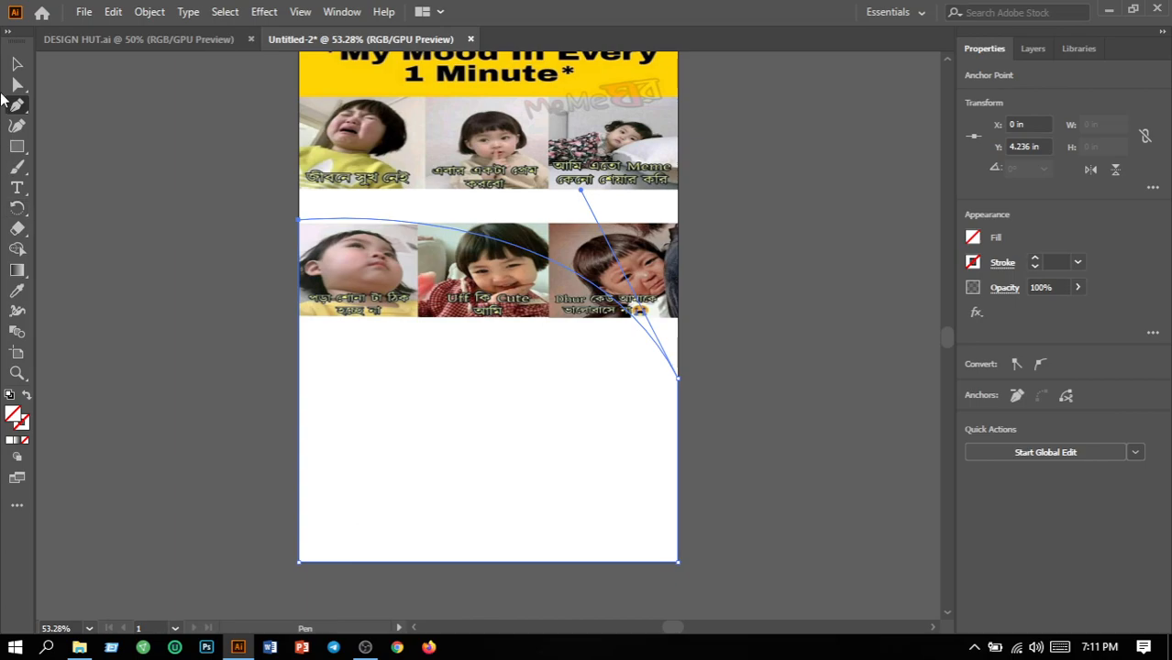
{"action": "left_click", "coordinate": [17, 64]}
{"action": "left_click", "coordinate": [436, 450]}
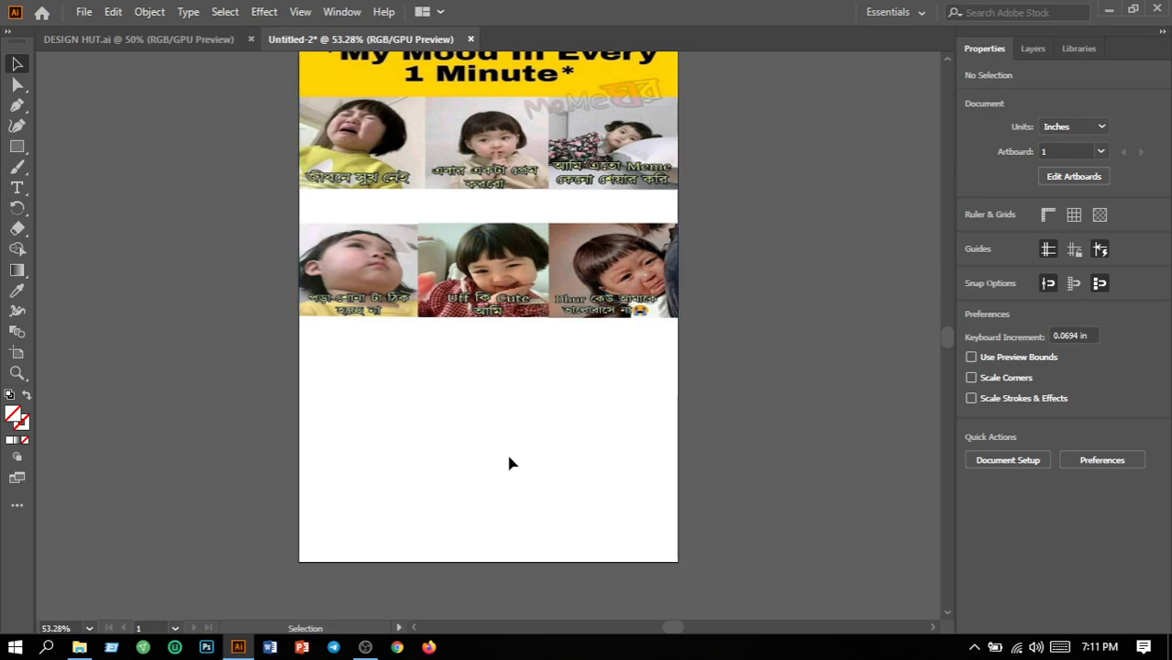
{"action": "left_click", "coordinate": [679, 463]}
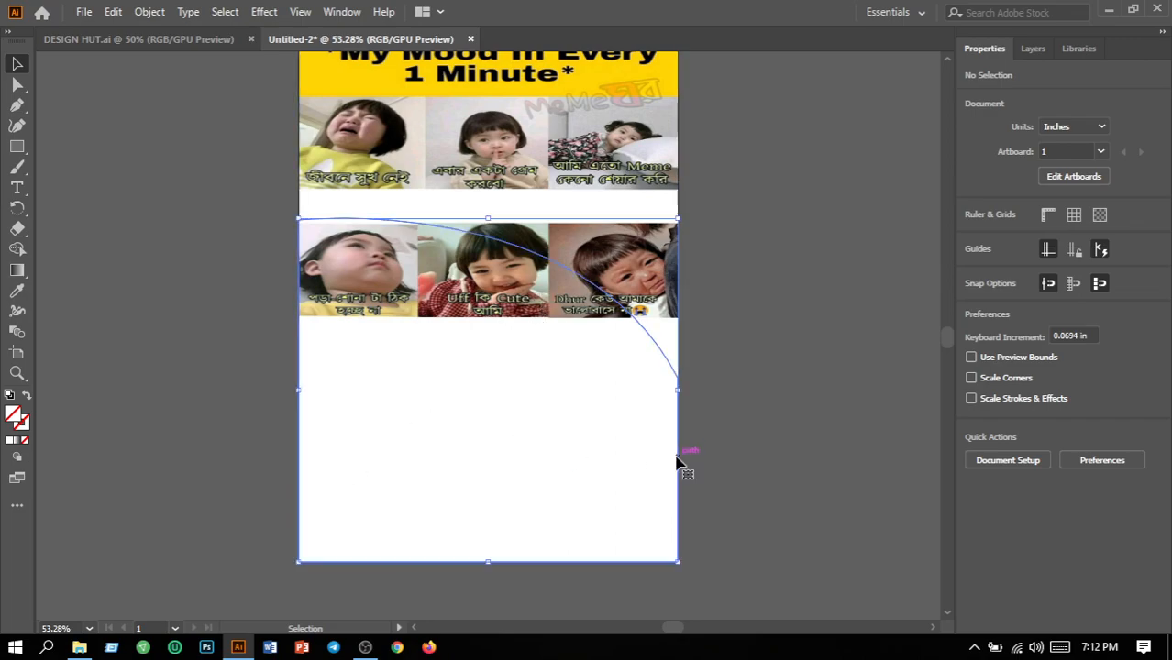
{"action": "double_click", "coordinate": [17, 417]}
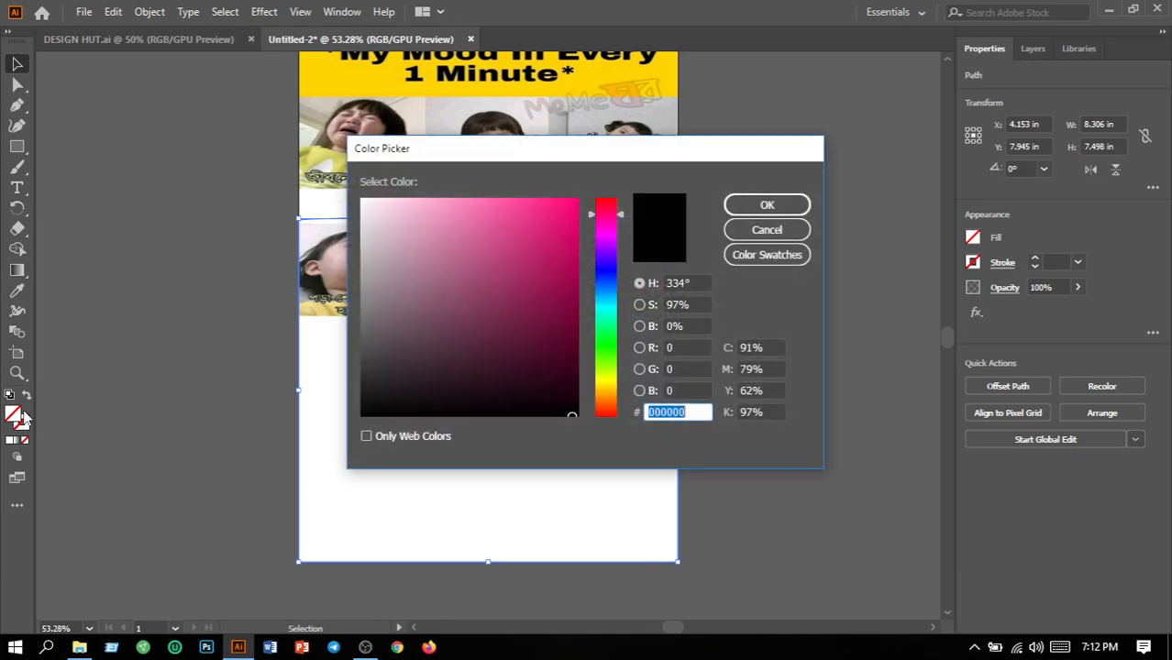
{"action": "left_click", "coordinate": [602, 385]}
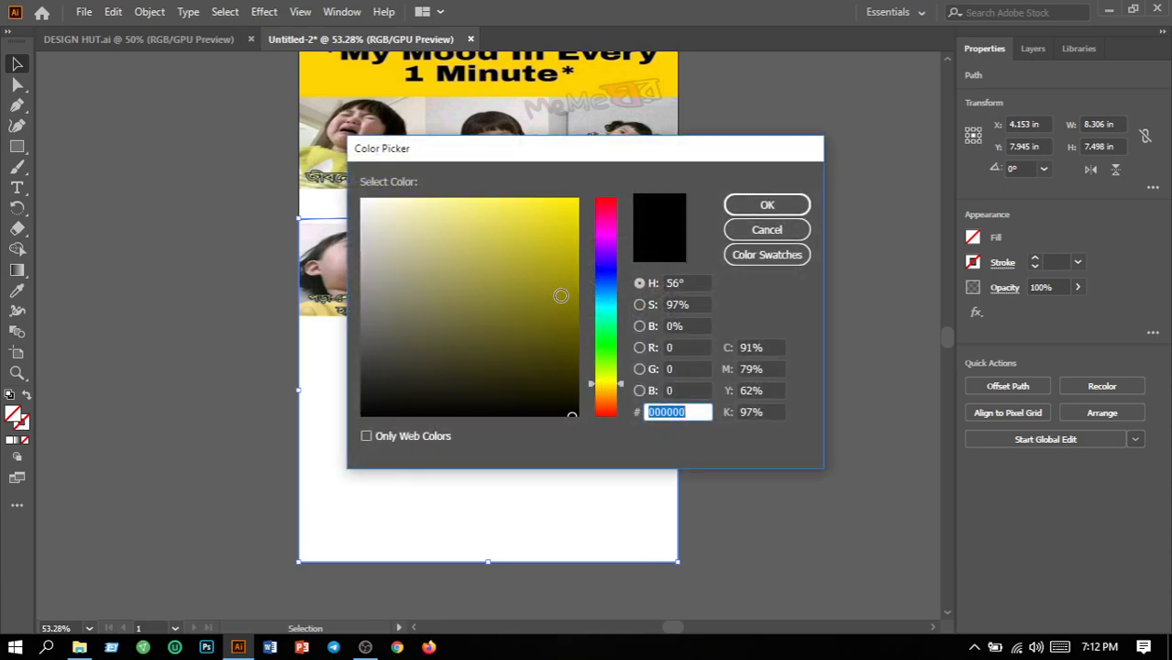
{"action": "left_click", "coordinate": [573, 206]}
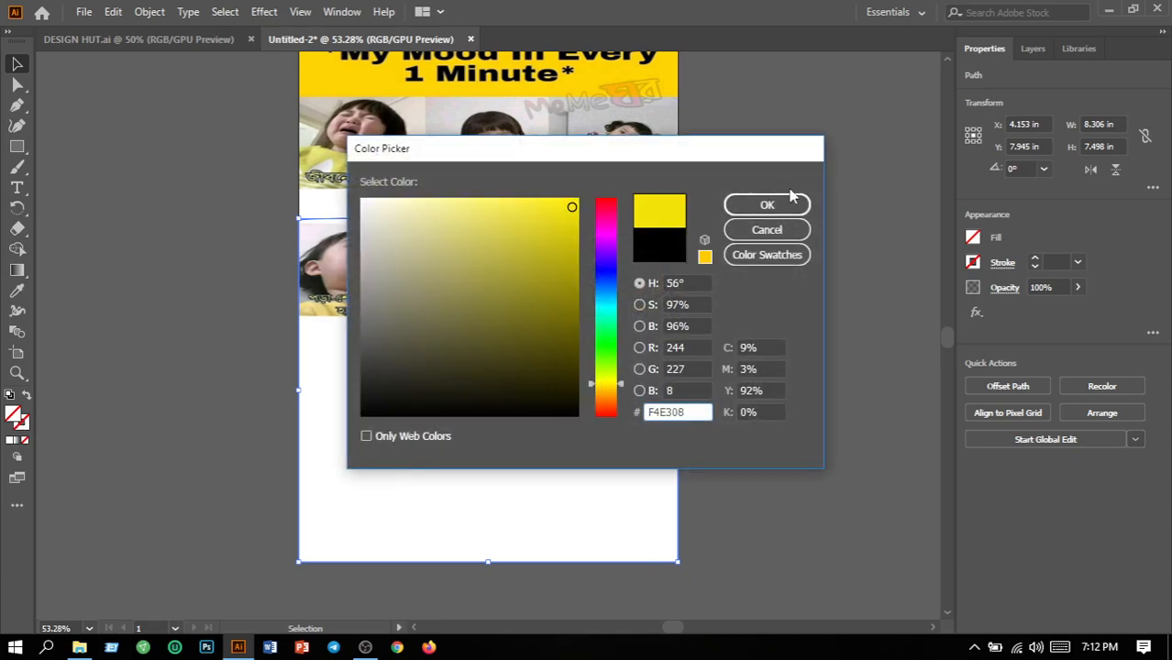
{"action": "left_click", "coordinate": [767, 205]}
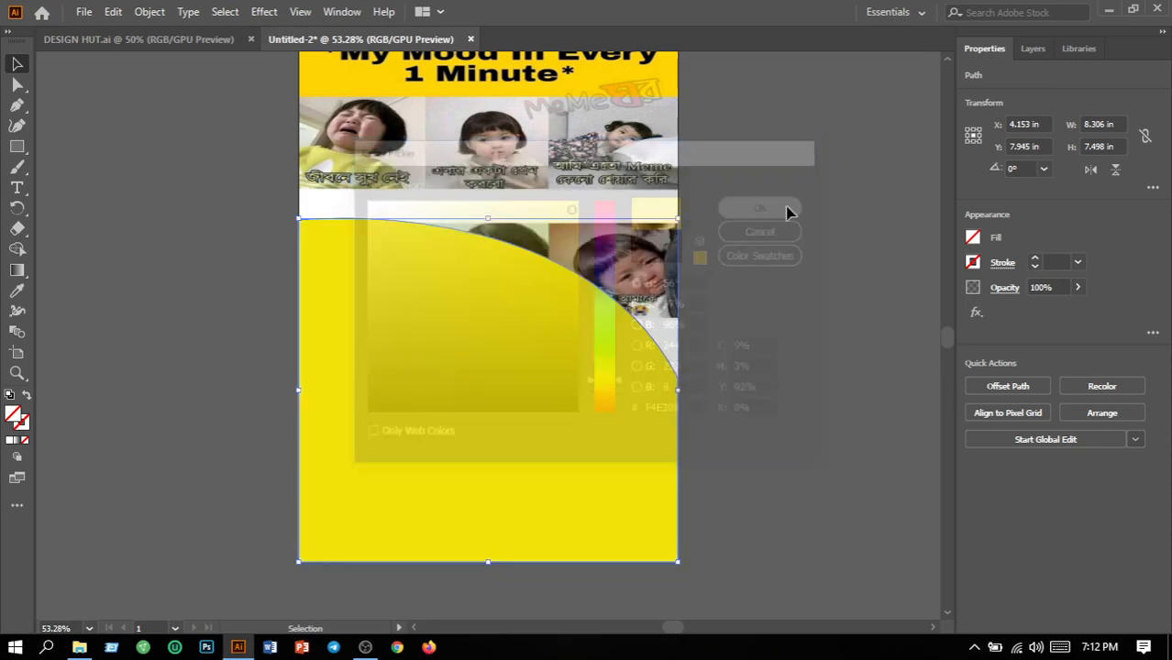
- Select the yellow curved shape and lock it
{"action": "scroll", "coordinate": [839, 417], "scroll_direction": "up", "scroll_amount": 3}
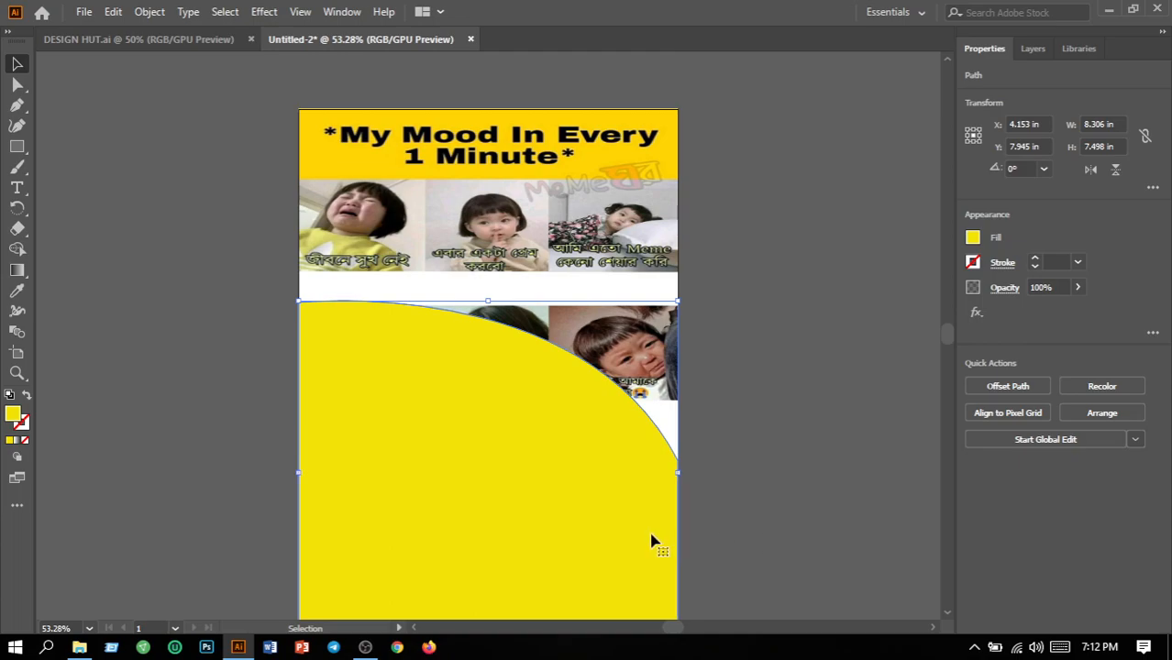
{"action": "left_click", "coordinate": [81, 15]}
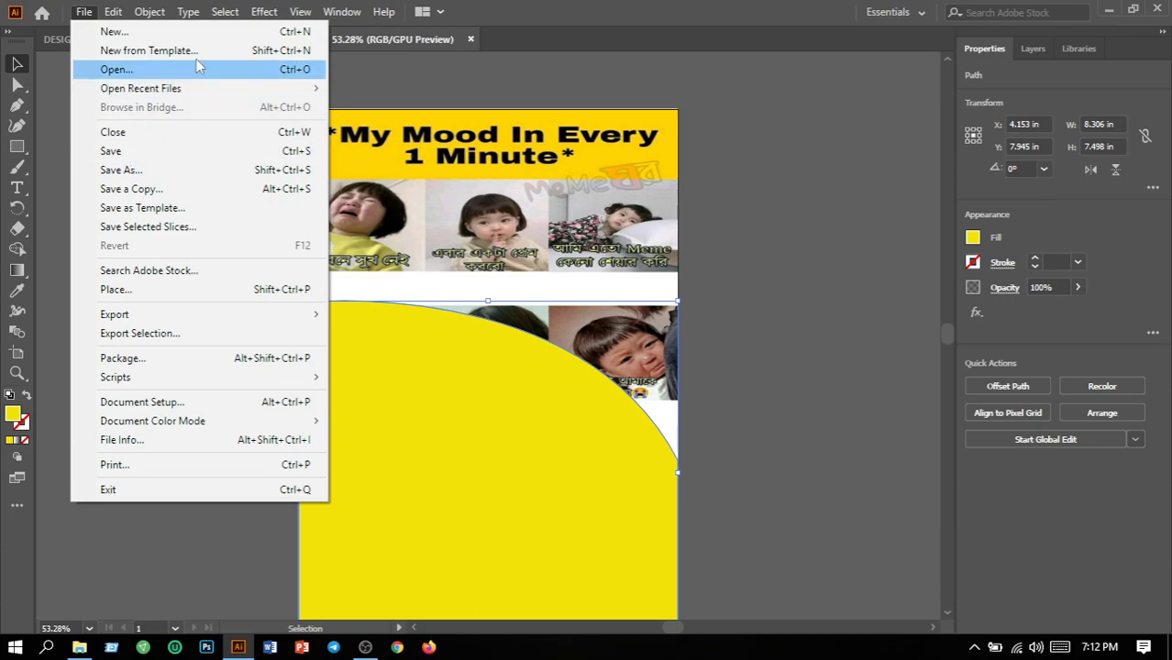
{"action": "left_click", "coordinate": [449, 92]}
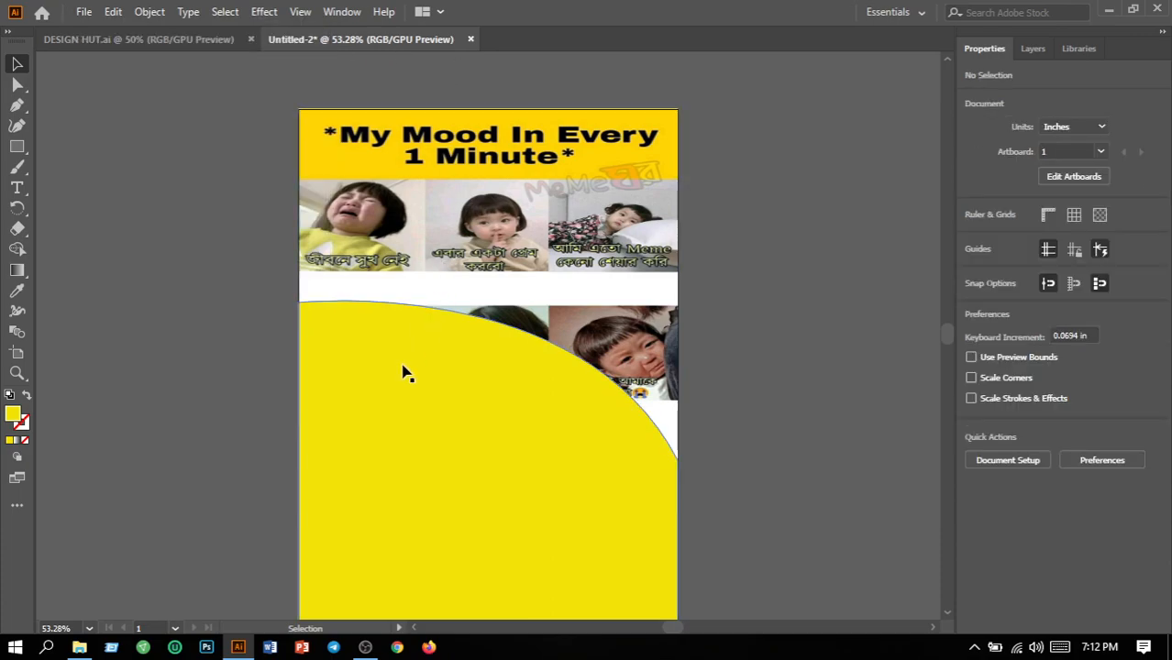
{"action": "left_click", "coordinate": [302, 475]}
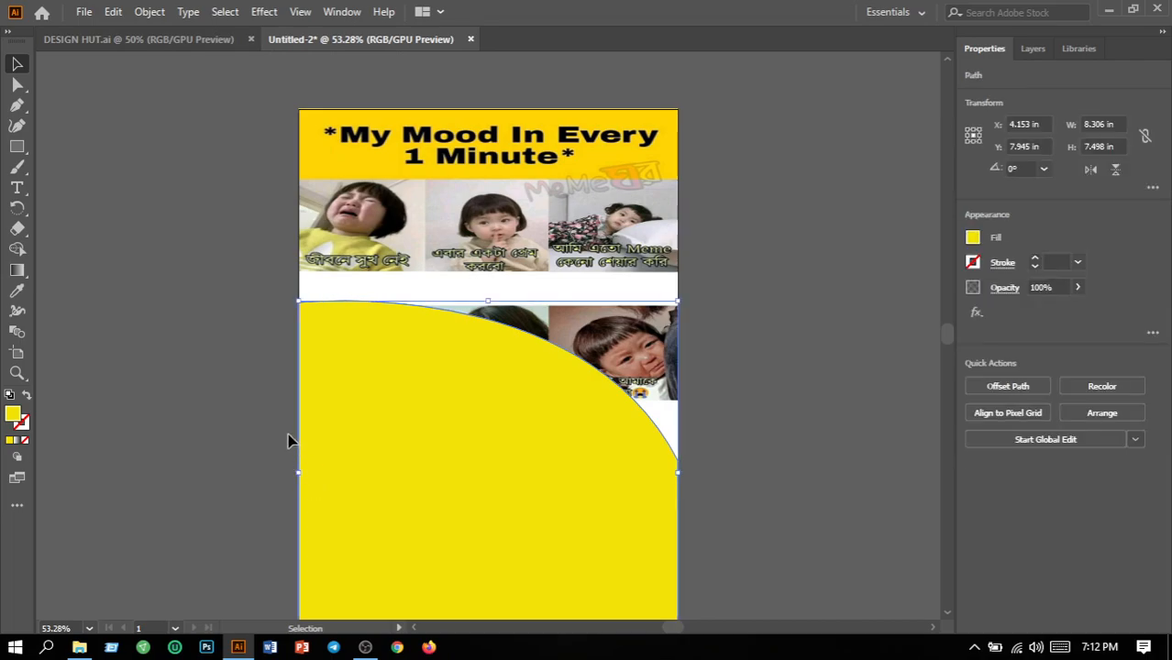
{"action": "left_click", "coordinate": [144, 13]}
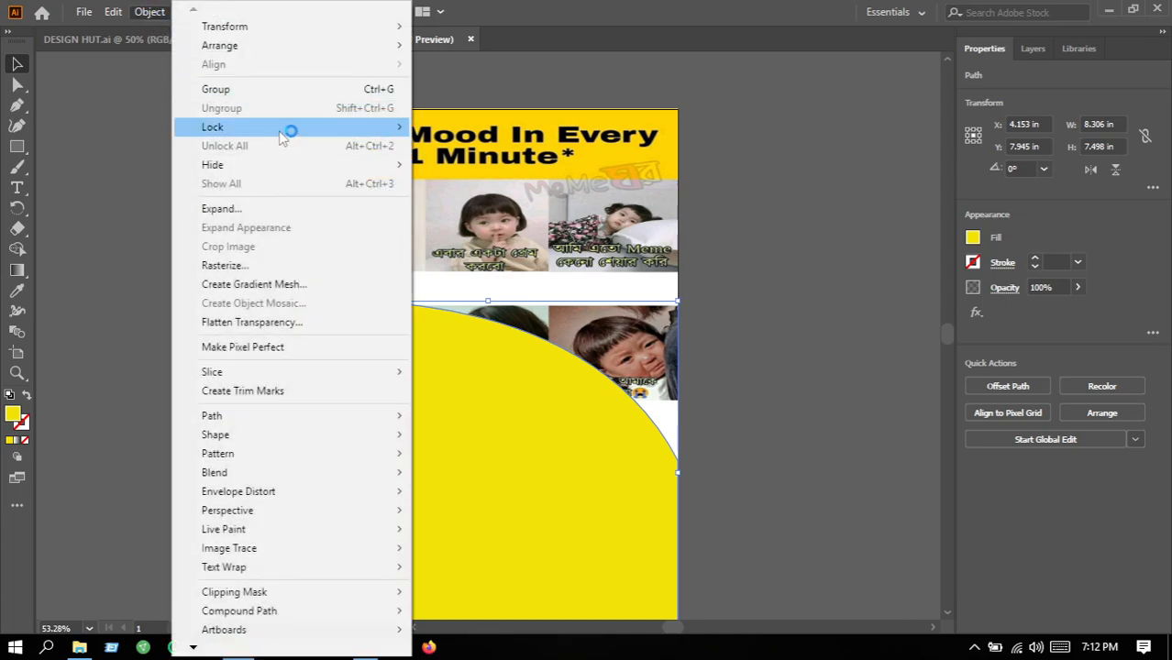
{"action": "mouse_move", "coordinate": [283, 132]}
{"action": "left_click", "coordinate": [473, 128]}
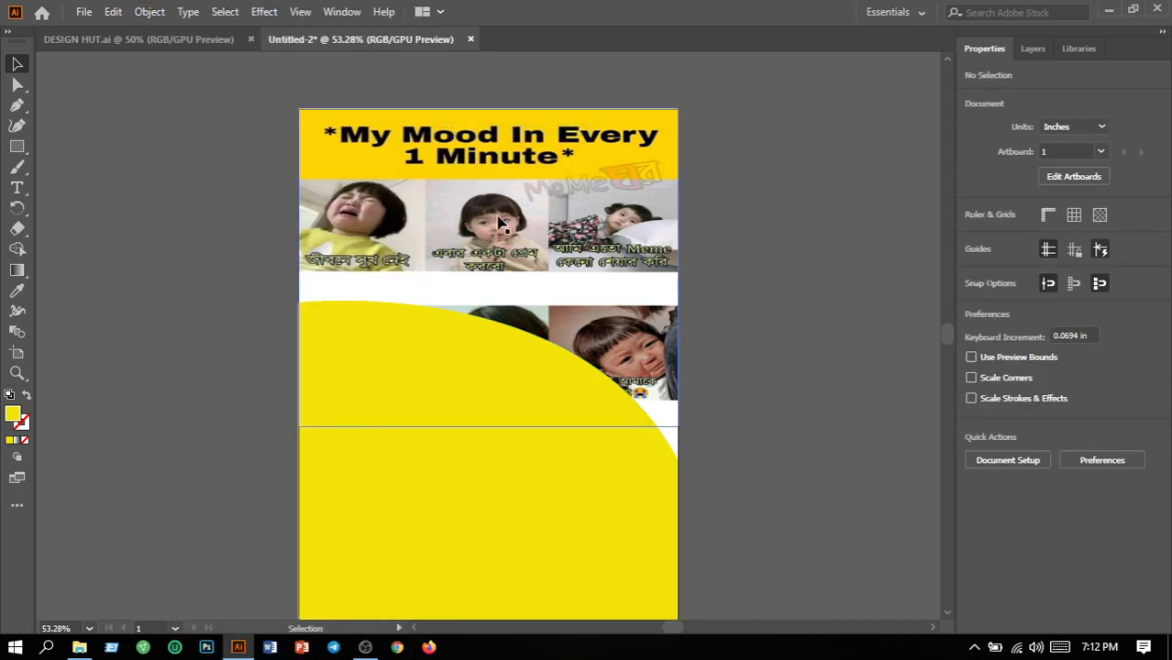
- Select the placed image behind the yellow shape and lock it
{"action": "left_click", "coordinate": [635, 285]}
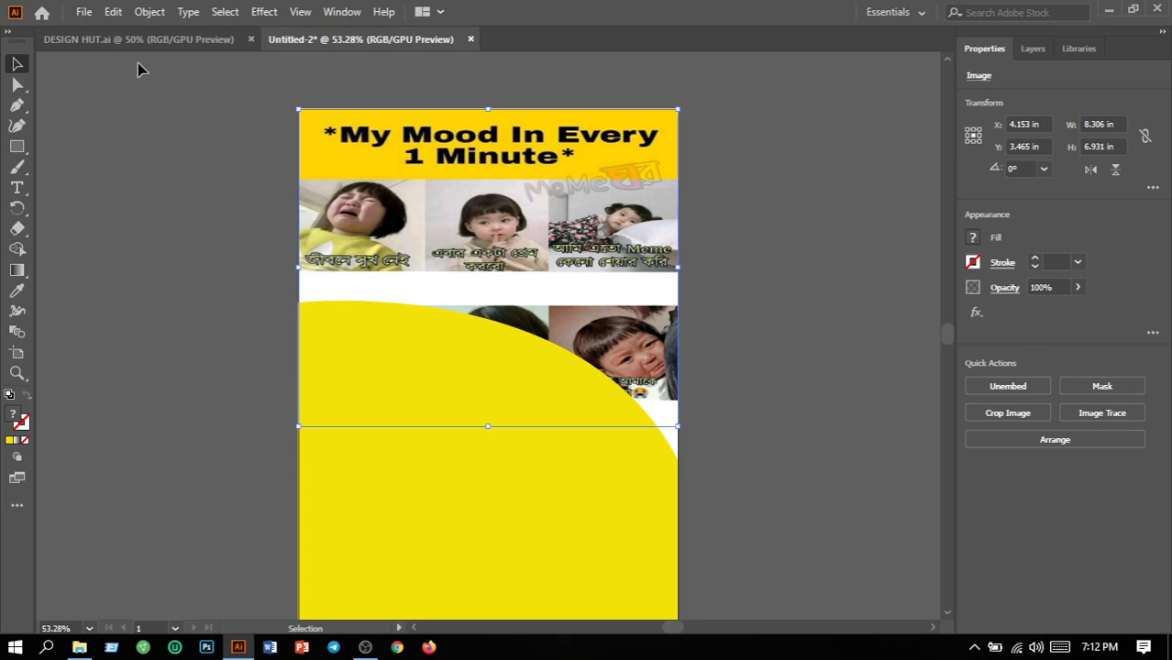
{"action": "left_click", "coordinate": [152, 11]}
{"action": "mouse_move", "coordinate": [246, 126]}
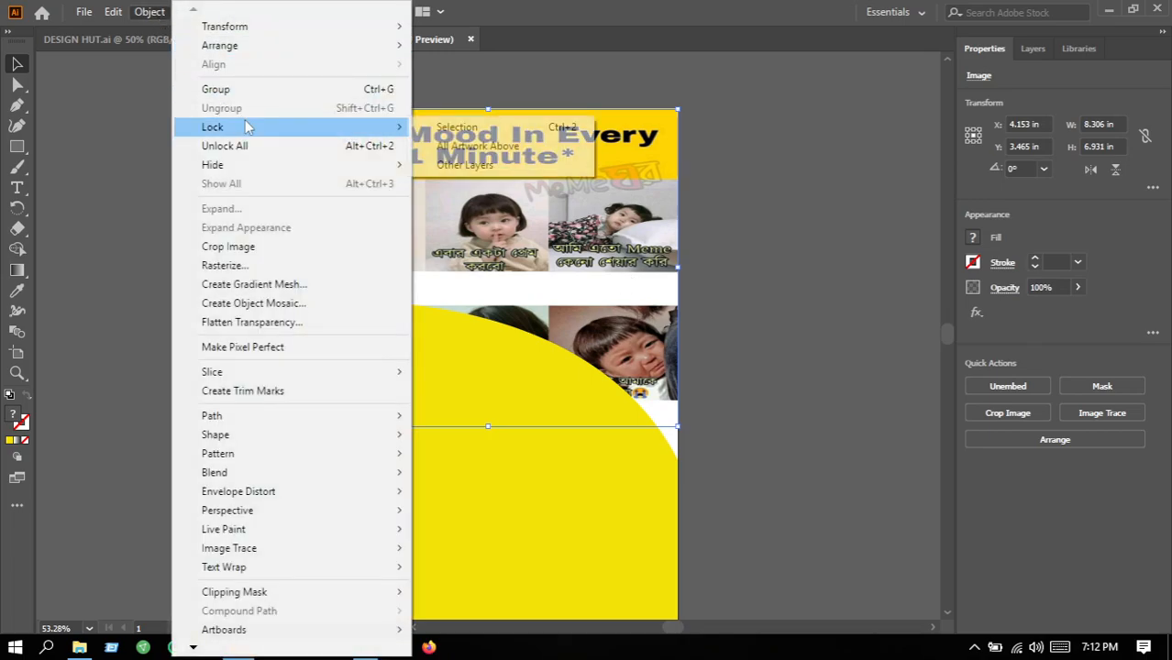
{"action": "left_click", "coordinate": [456, 129]}
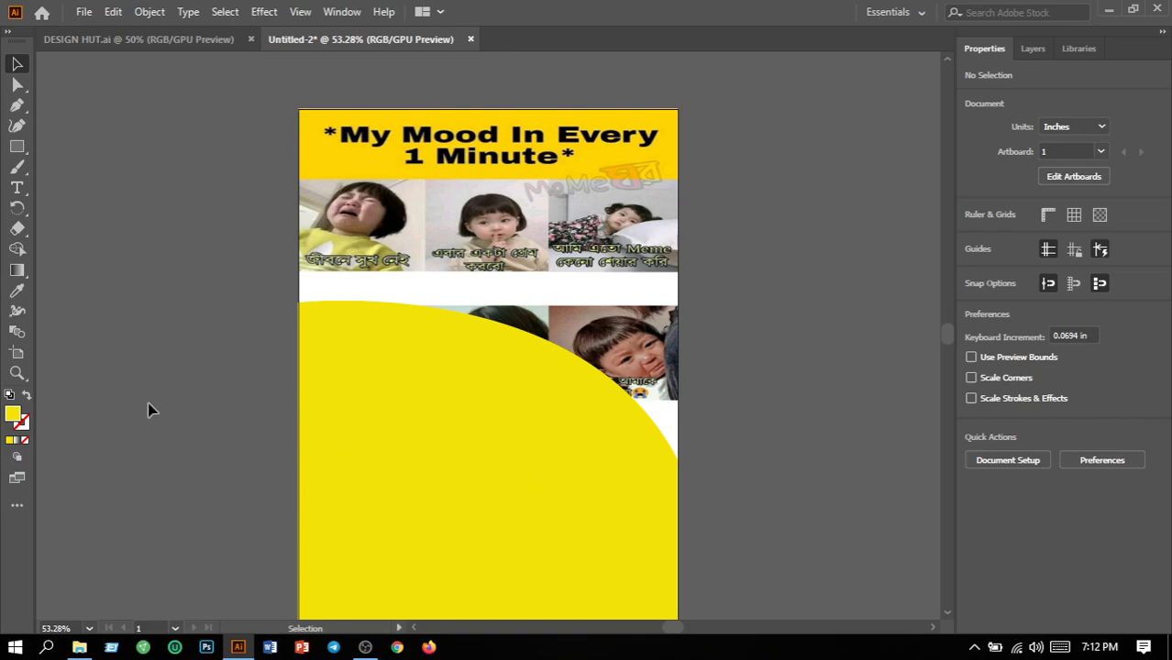
- Draw a placeholder text area on the left half of the yellow shape and centre-align its text
{"action": "mouse_move", "coordinate": [365, 648]}
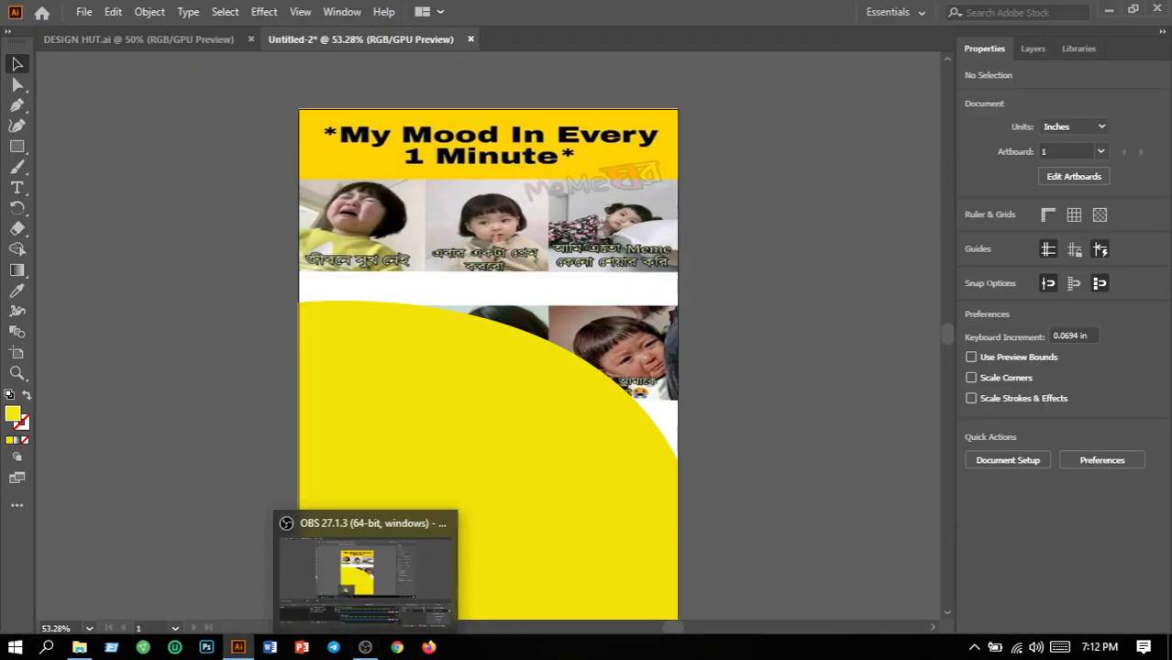
{"action": "right_click", "coordinate": [19, 194]}
{"action": "left_click", "coordinate": [87, 190]}
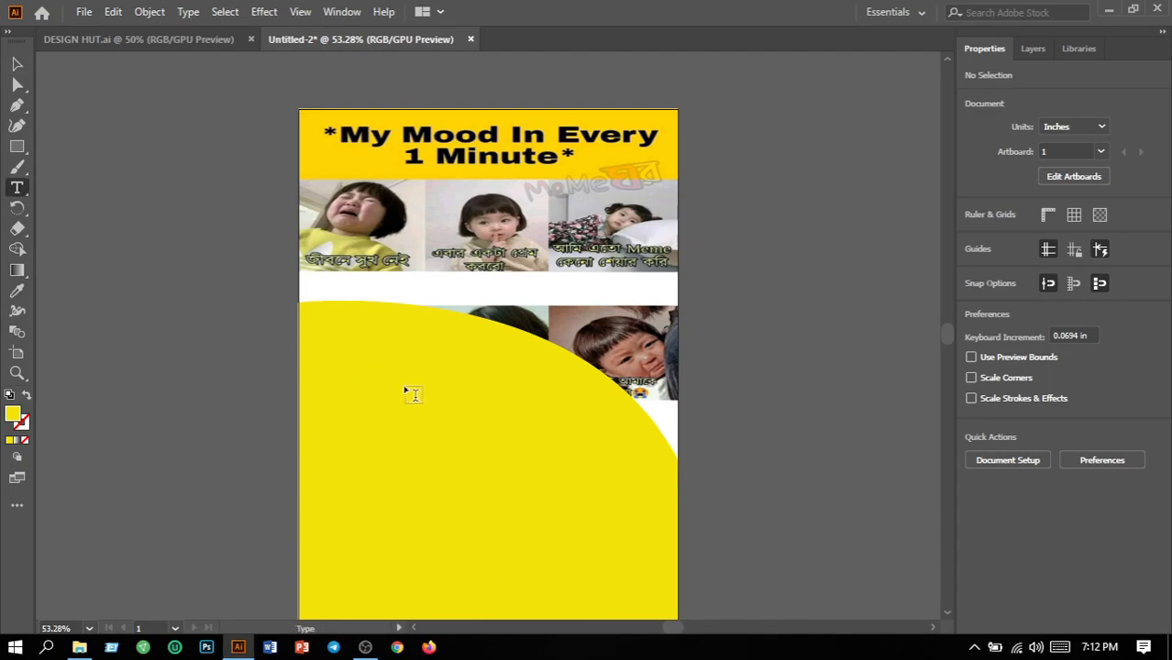
{"action": "left_click_drag", "start_coordinate": [318, 397], "coordinate": [498, 500]}
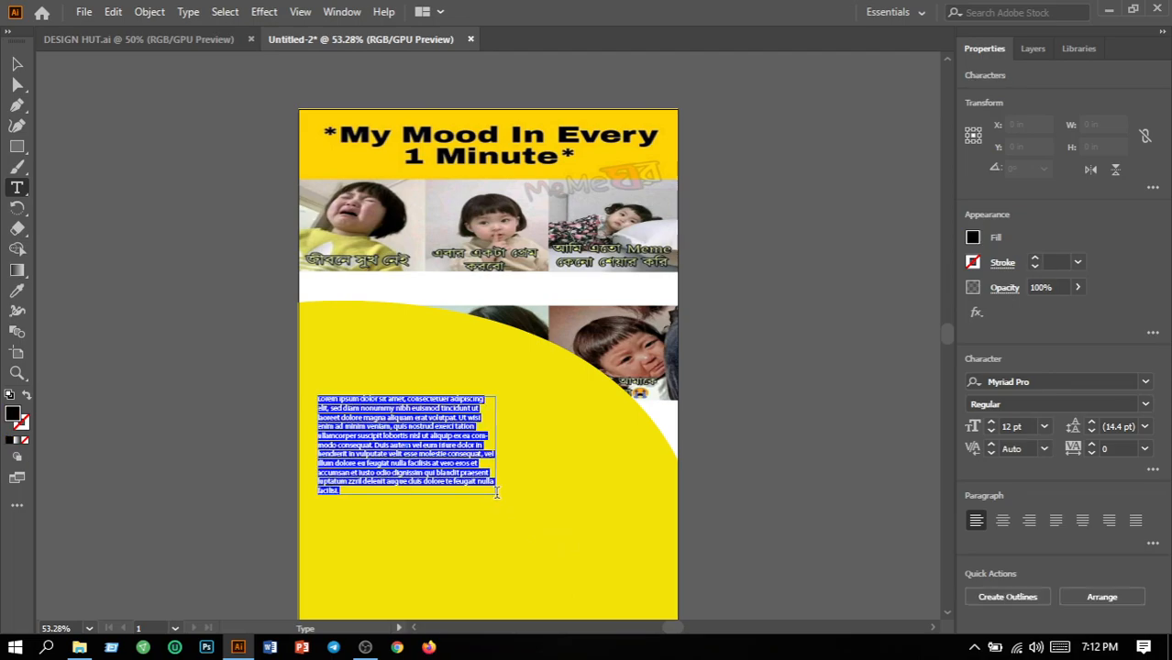
{"action": "left_click", "coordinate": [1002, 520]}
{"action": "left_click", "coordinate": [590, 548], "text": "ctrl"}
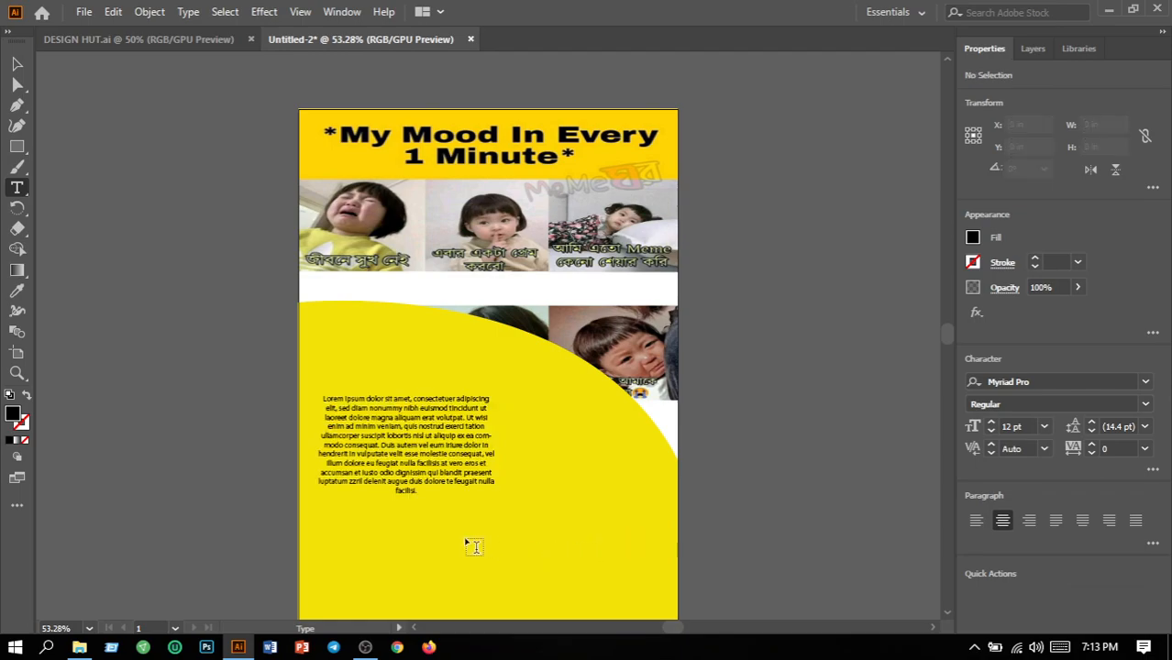
- Draw a second centred placeholder text area about 3.64 x 2.12 in directly below the first one
{"action": "scroll", "coordinate": [482, 537], "scroll_direction": "down", "scroll_amount": 1}
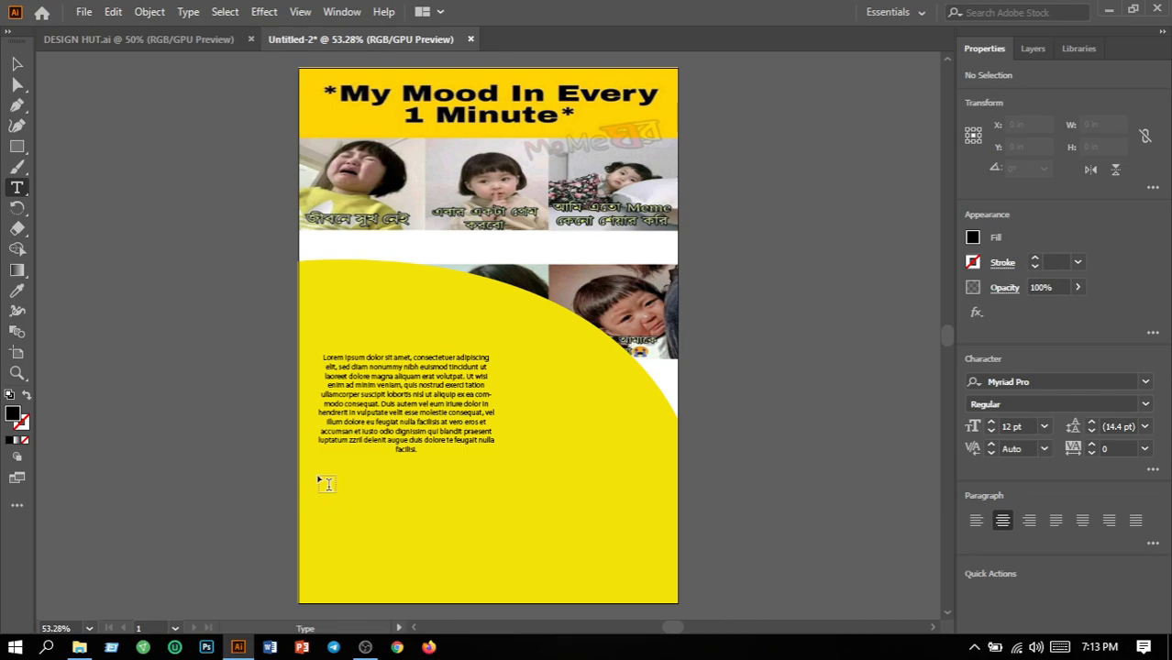
{"action": "left_click_drag", "start_coordinate": [323, 477], "coordinate": [491, 573]}
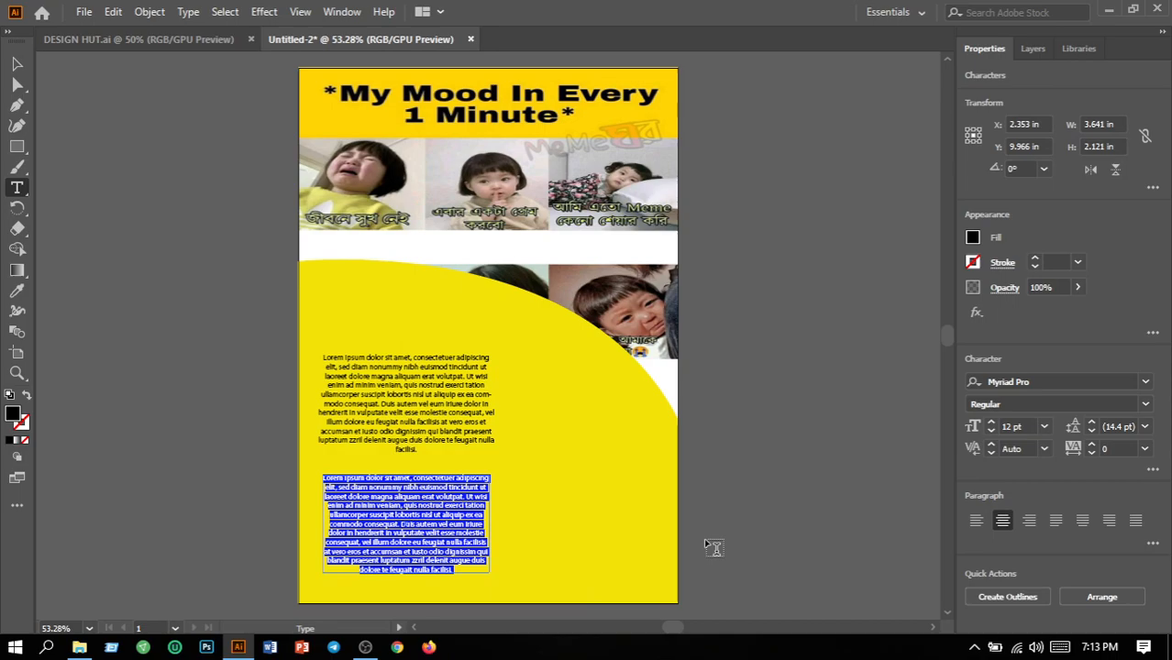
{"action": "left_click", "coordinate": [16, 64]}
{"action": "left_click", "coordinate": [791, 508]}
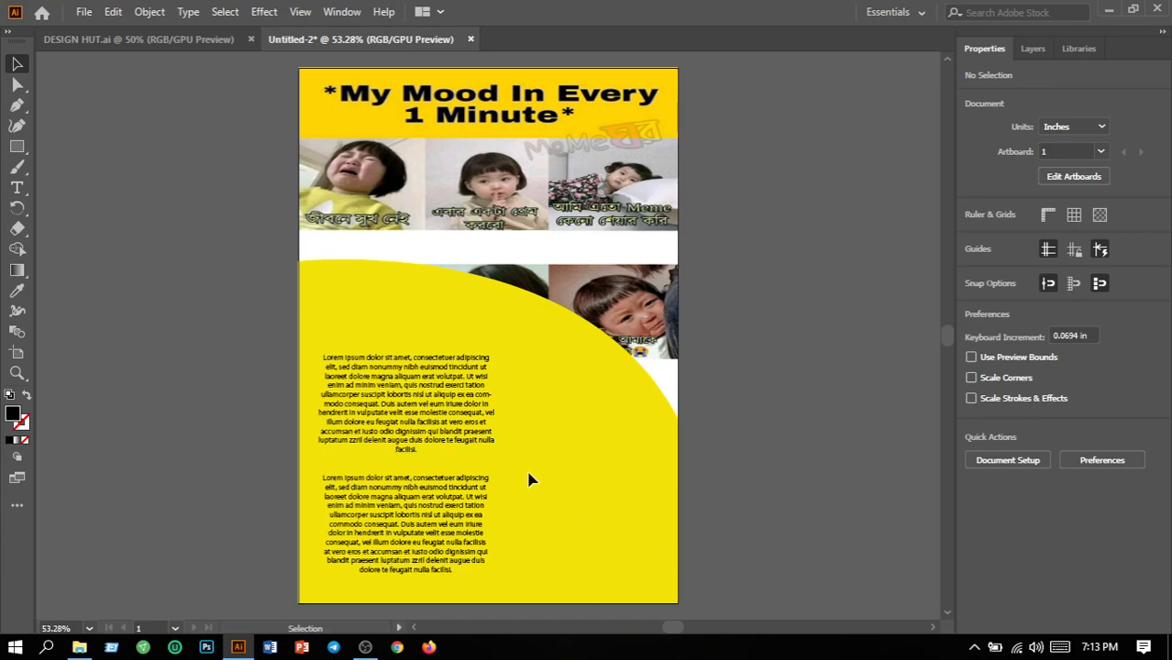
- Draw two placeholder text areas beside the existing ones, about 2.89 x 2.2 in in the lower row and about 2.25 x 2.12 in above it
{"action": "left_click_drag", "start_coordinate": [527, 477], "coordinate": [642, 580]}
{"action": "left_click", "coordinate": [17, 187]}
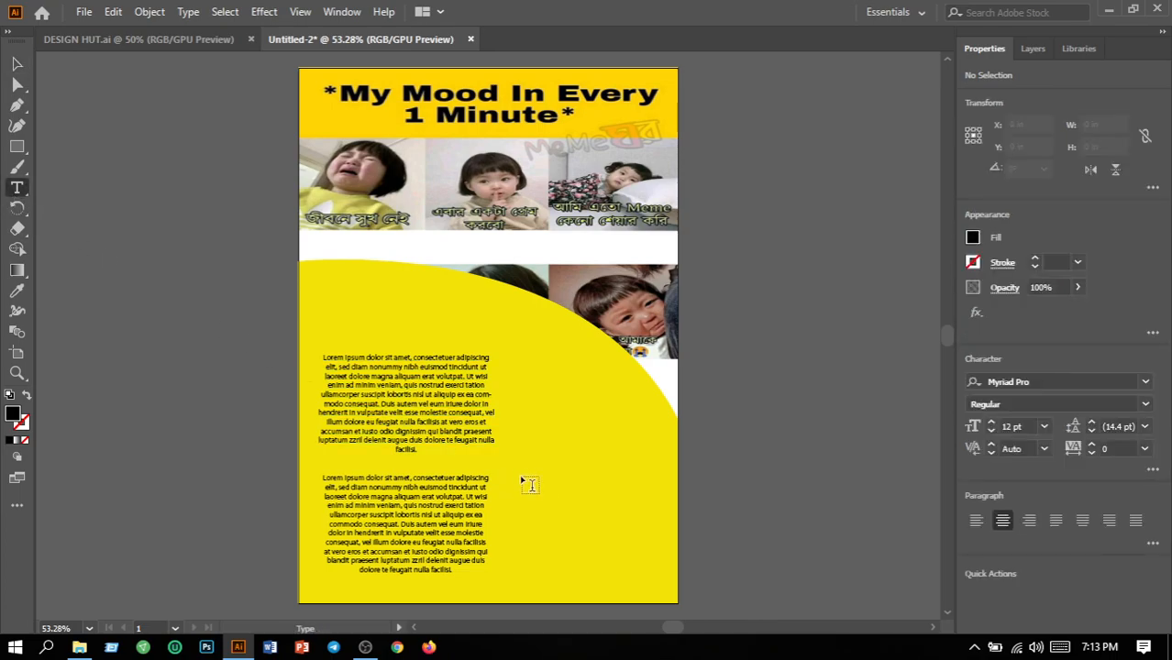
{"action": "left_click_drag", "start_coordinate": [522, 478], "coordinate": [654, 580]}
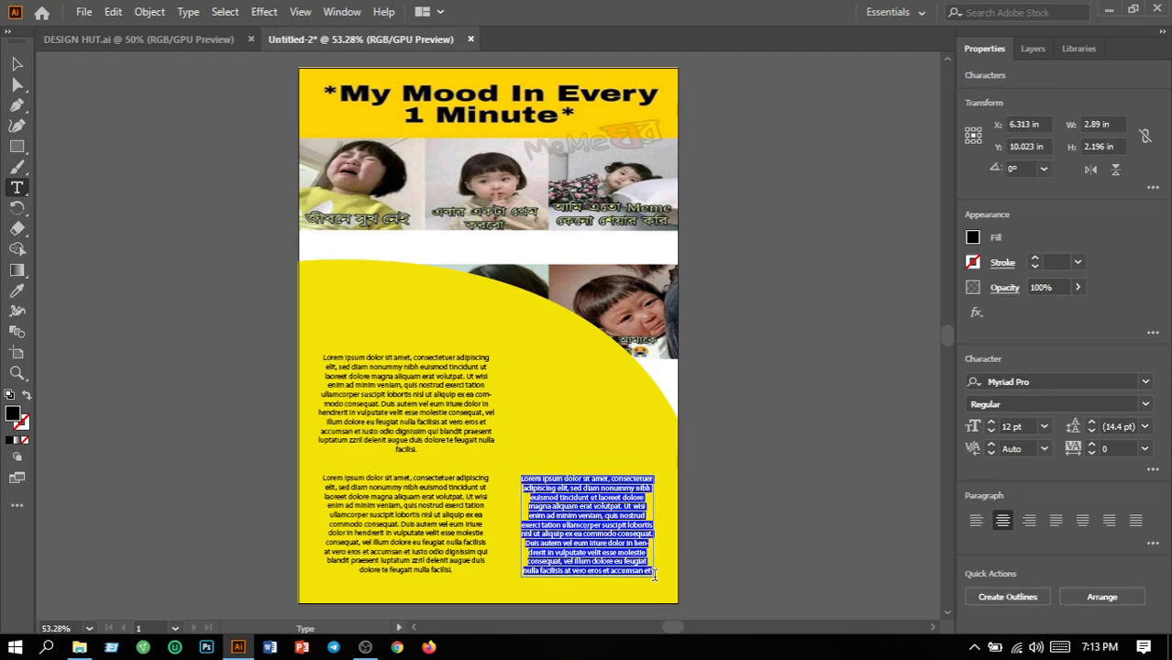
{"action": "left_click", "coordinate": [744, 566]}
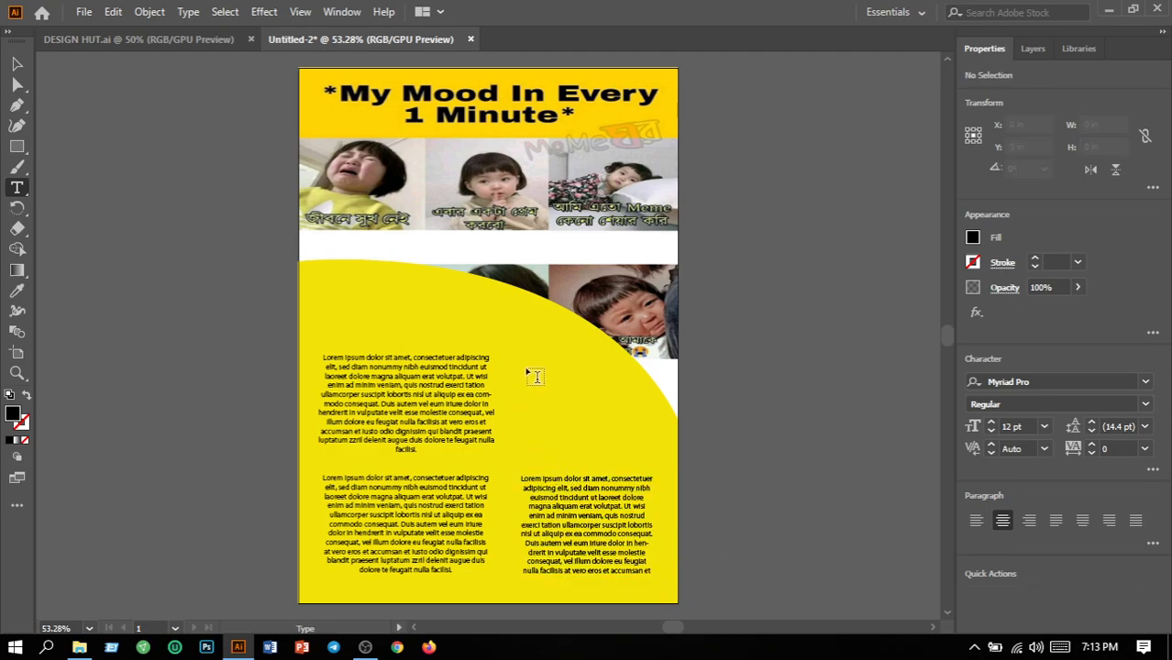
{"action": "left_click_drag", "start_coordinate": [530, 361], "coordinate": [631, 455]}
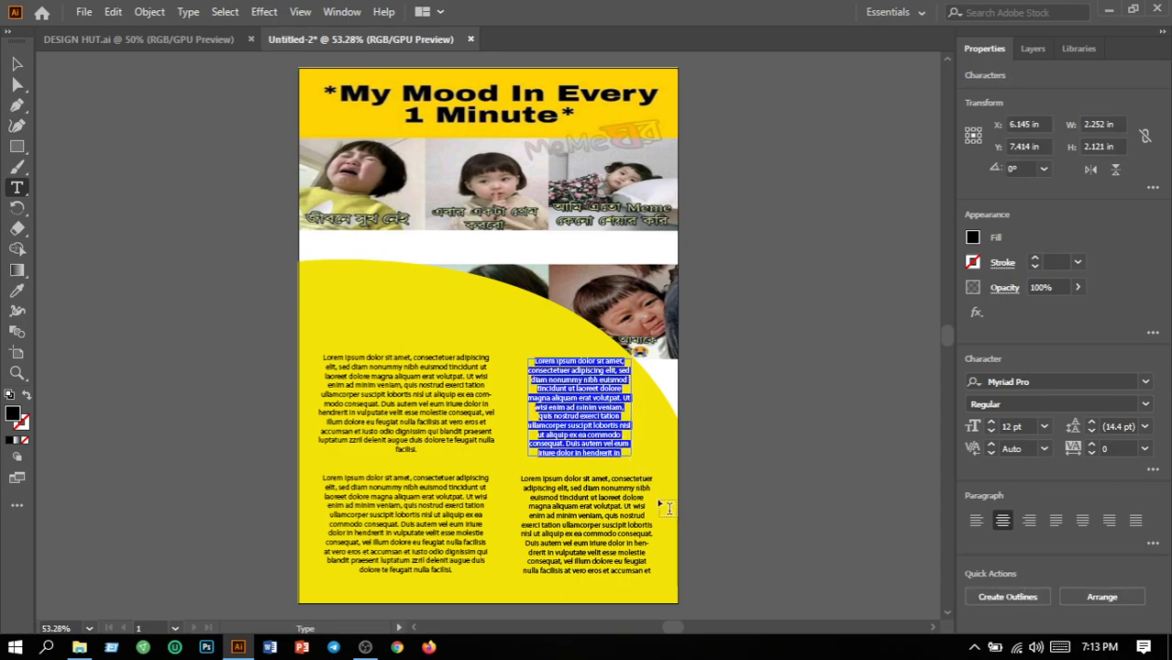
{"action": "left_click", "coordinate": [747, 514]}
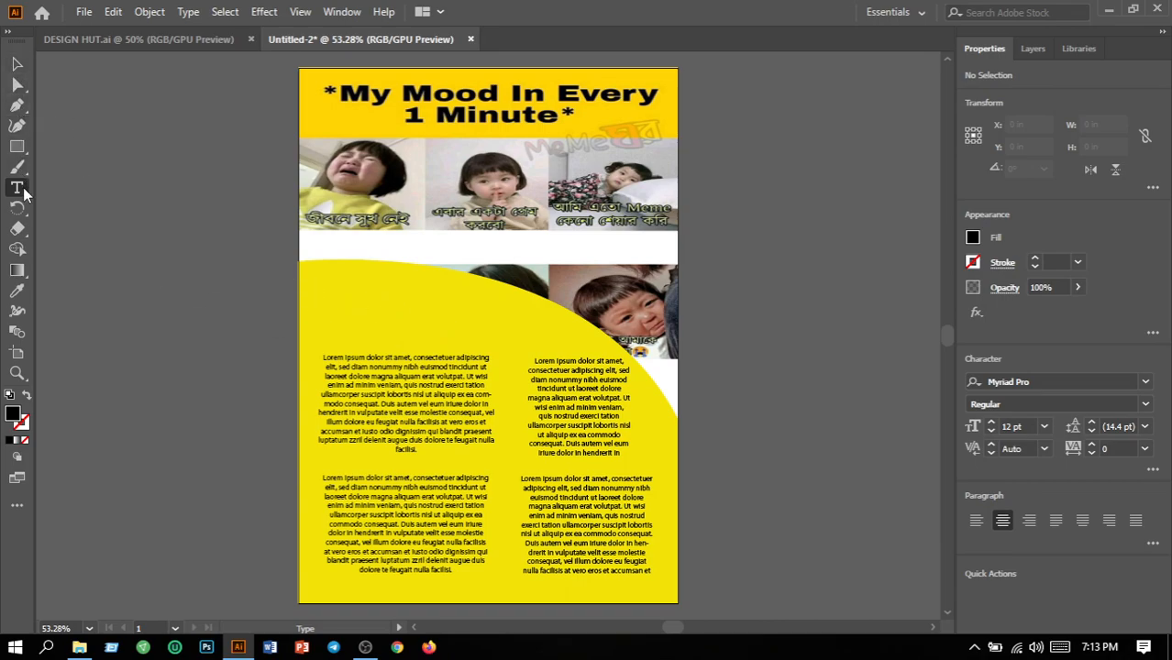
- Add the point text COMPANY NAME above the upper-left text block at about X 0.72 in, Y 5.12 in
{"action": "left_click", "coordinate": [317, 304]}
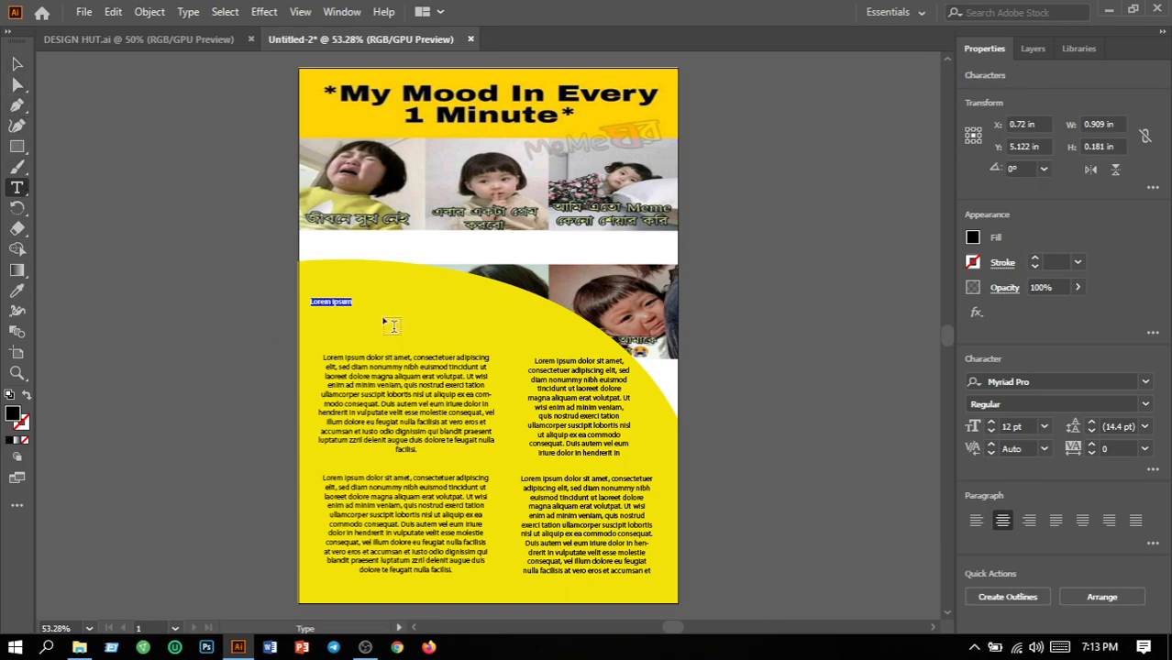
{"action": "key", "text": "BackSpace"}
{"action": "type", "text": "COMPANY NAME"}
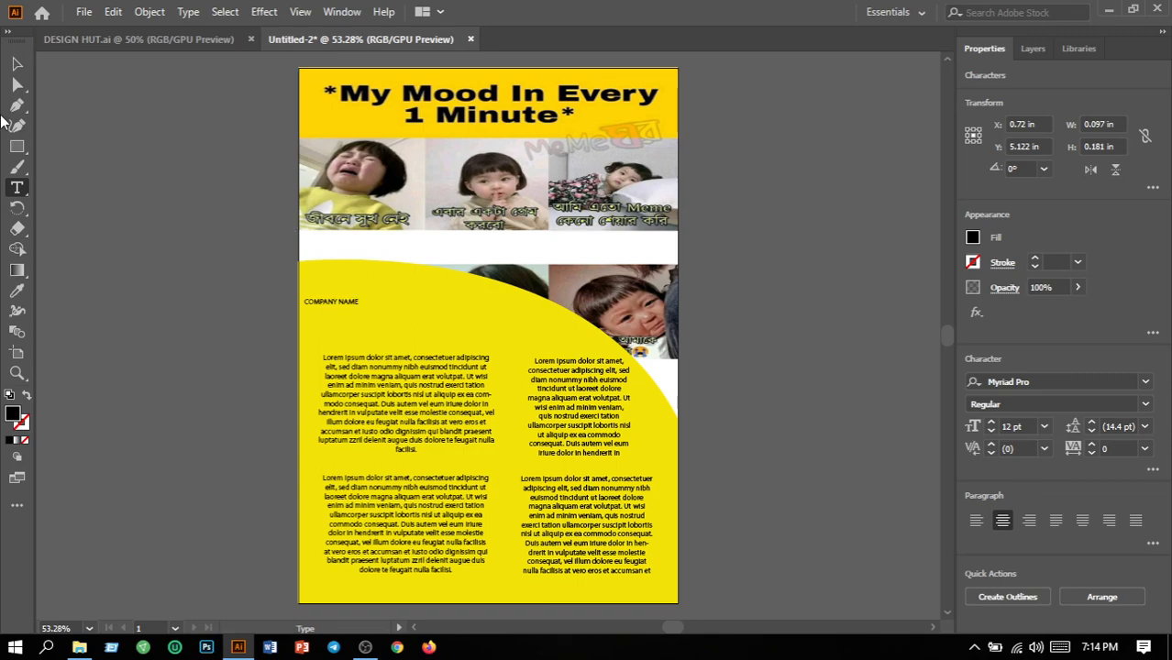
{"action": "left_click", "coordinate": [17, 65]}
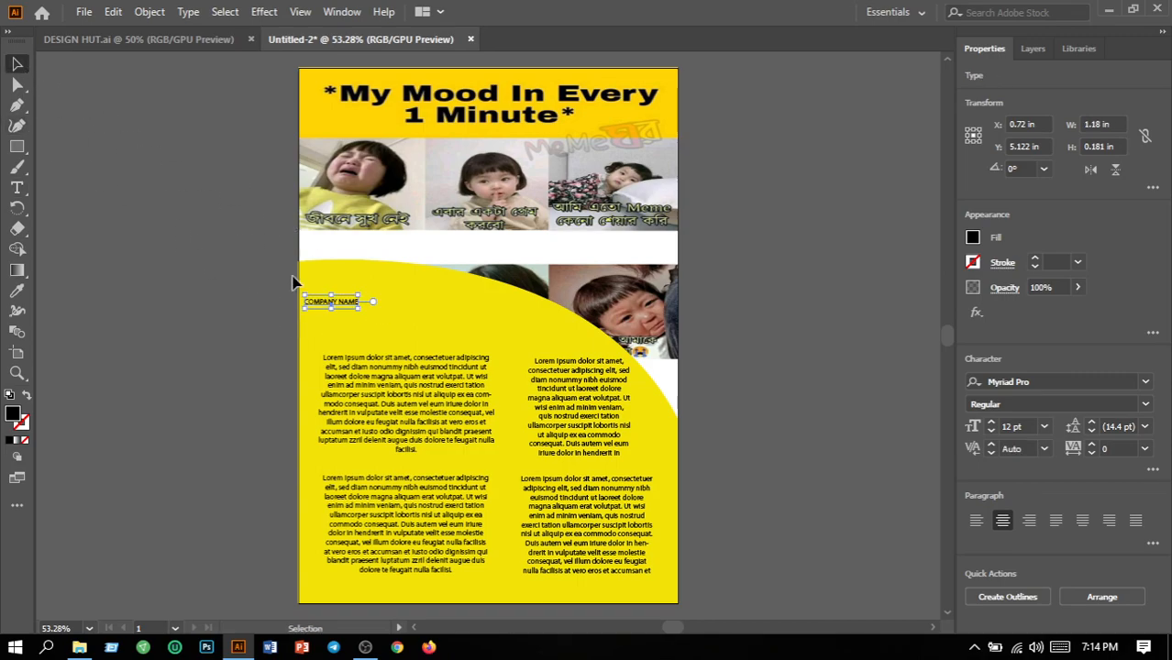
- Set COMPANY NAME to 24 pt, then flatten it to about 0.27 in high and place it at about X 1.69 in, Y 5.27 in
{"action": "left_click", "coordinate": [1044, 426]}
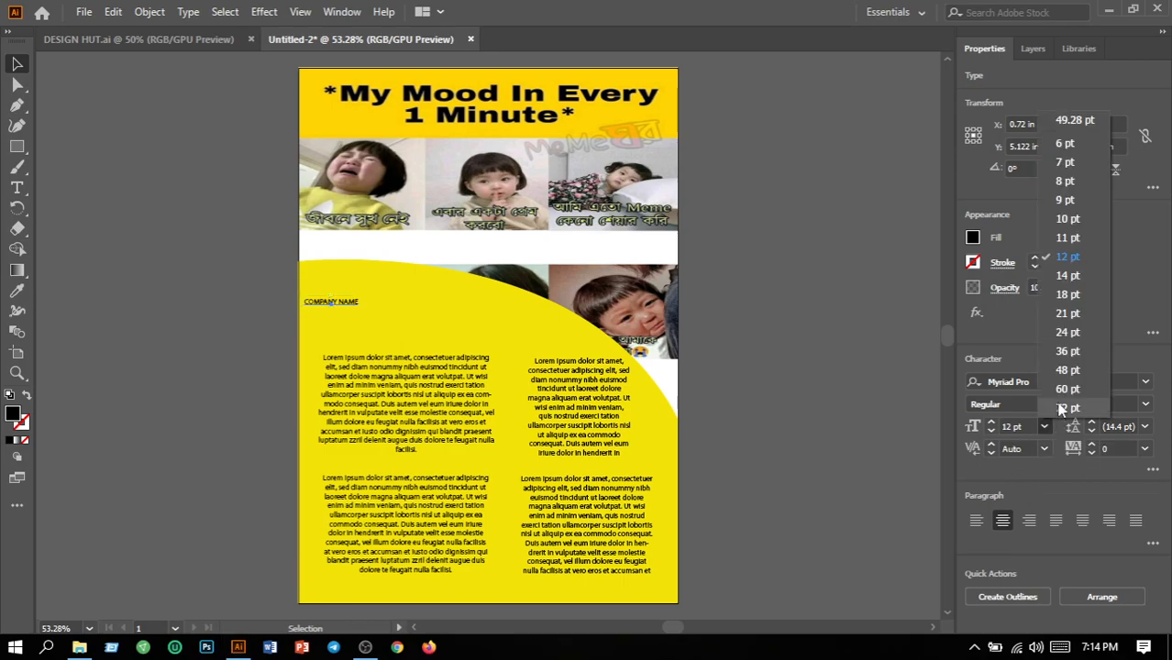
{"action": "left_click", "coordinate": [1064, 332]}
{"action": "left_click_drag", "start_coordinate": [319, 308], "coordinate": [374, 306]}
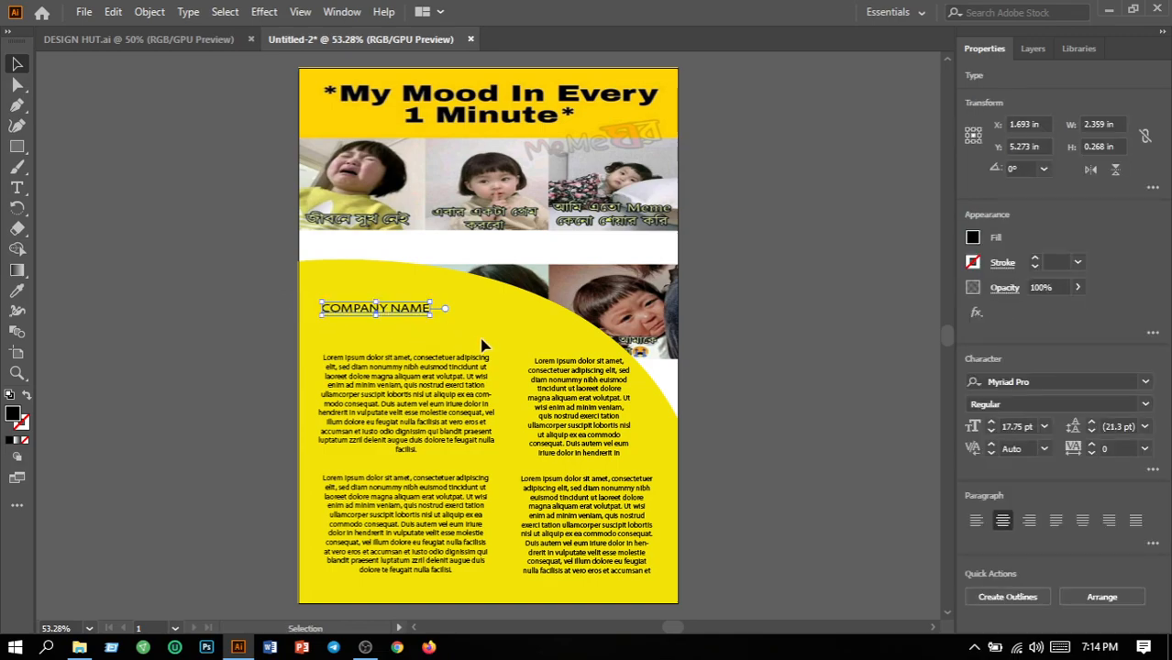
{"action": "left_click", "coordinate": [708, 359]}
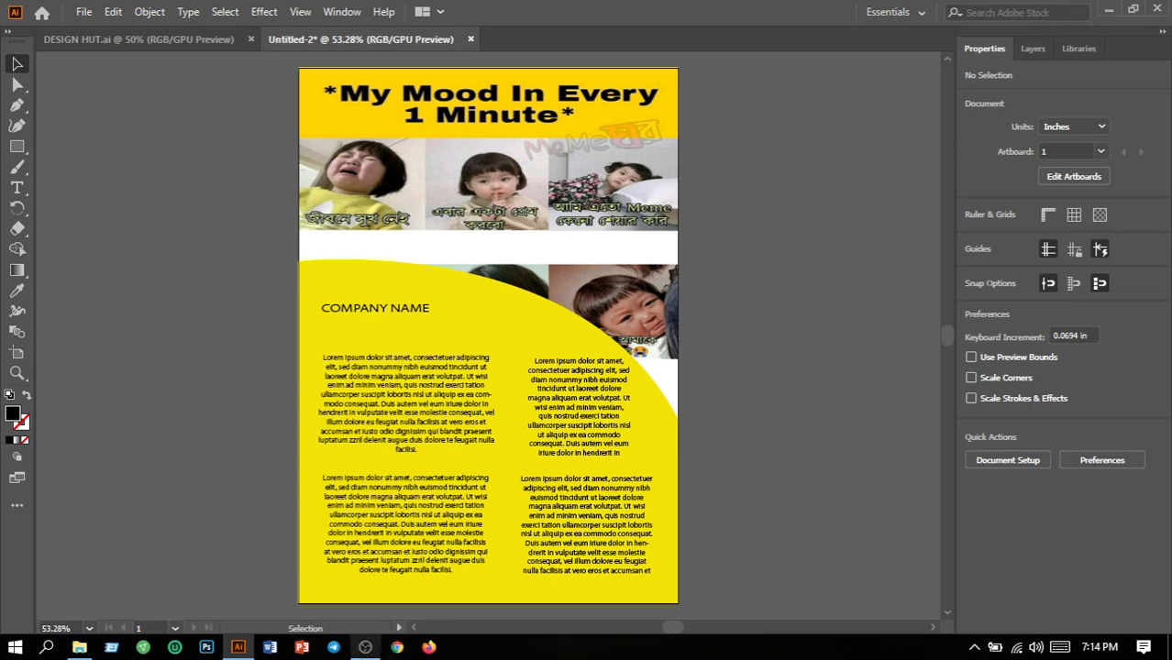
{"action": "mouse_move", "coordinate": [371, 648]}
{"action": "mouse_move", "coordinate": [395, 602]}
{"action": "left_click", "coordinate": [85, 13]}
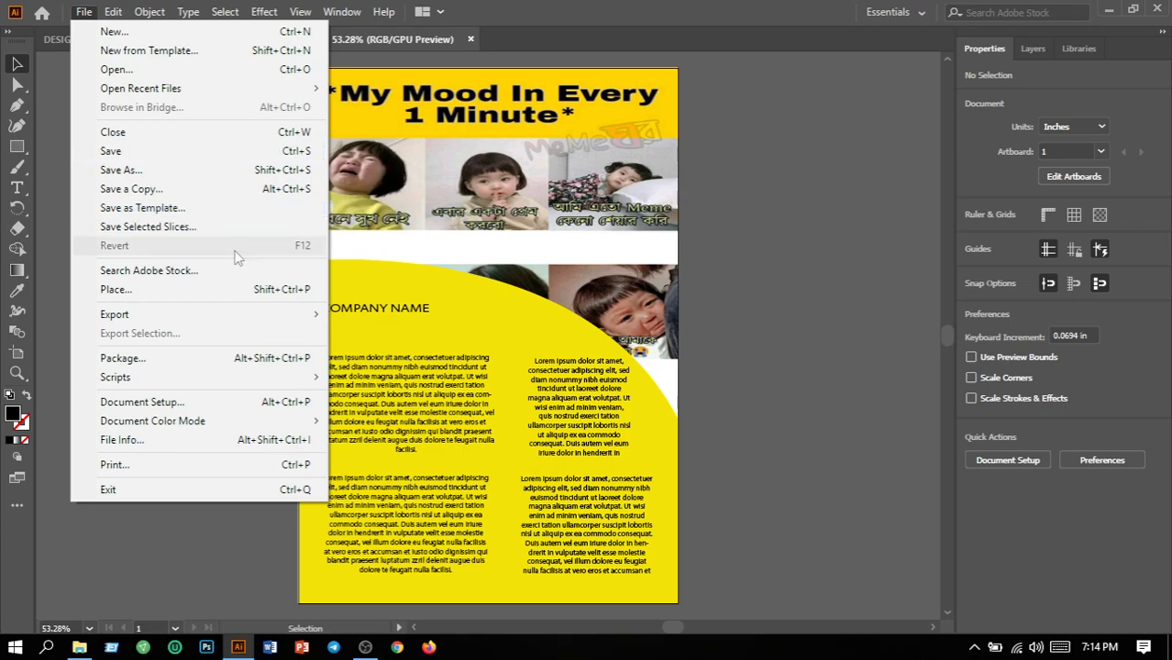
{"action": "mouse_move", "coordinate": [164, 314]}
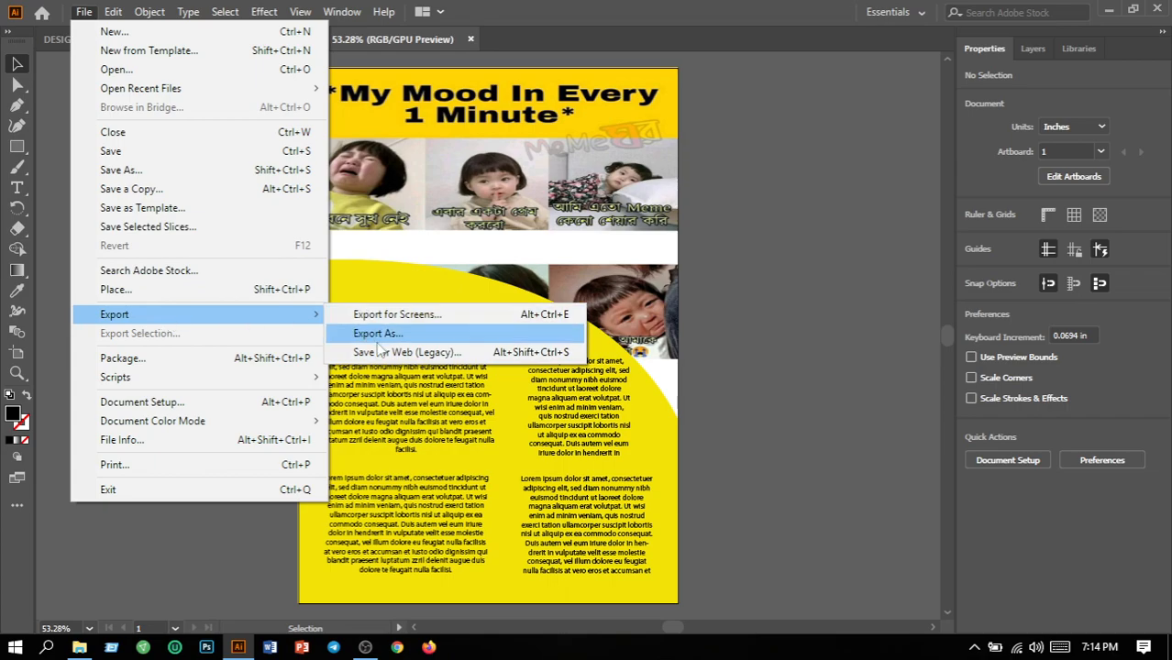
{"action": "left_click", "coordinate": [865, 439]}
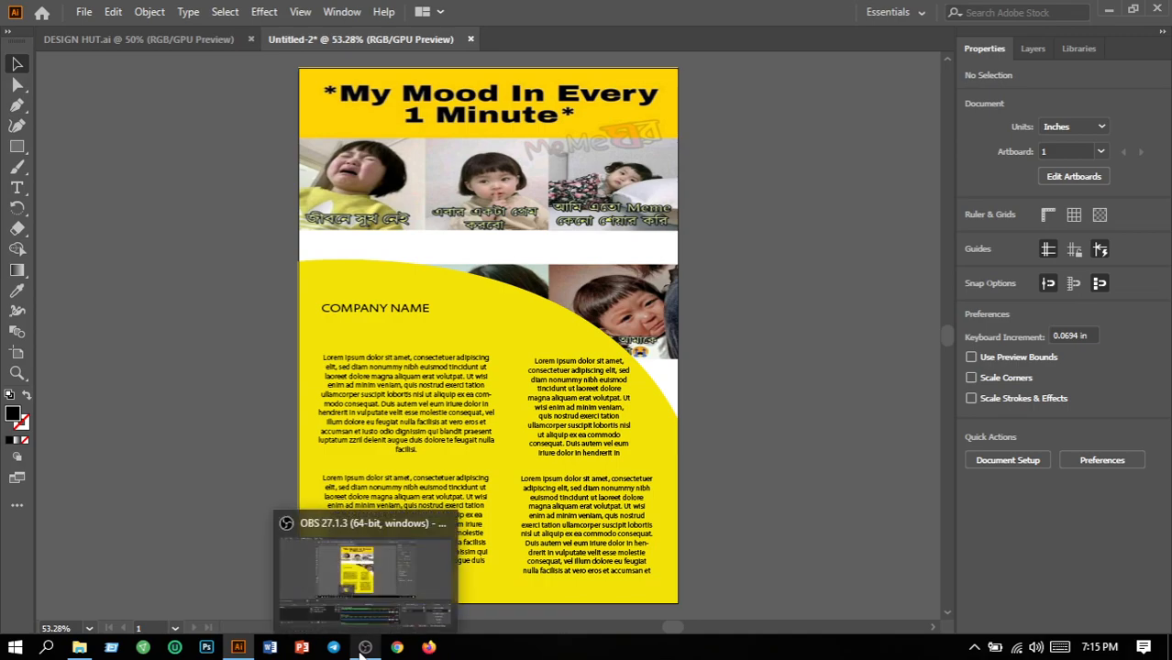
{"action": "left_click", "coordinate": [365, 594]}
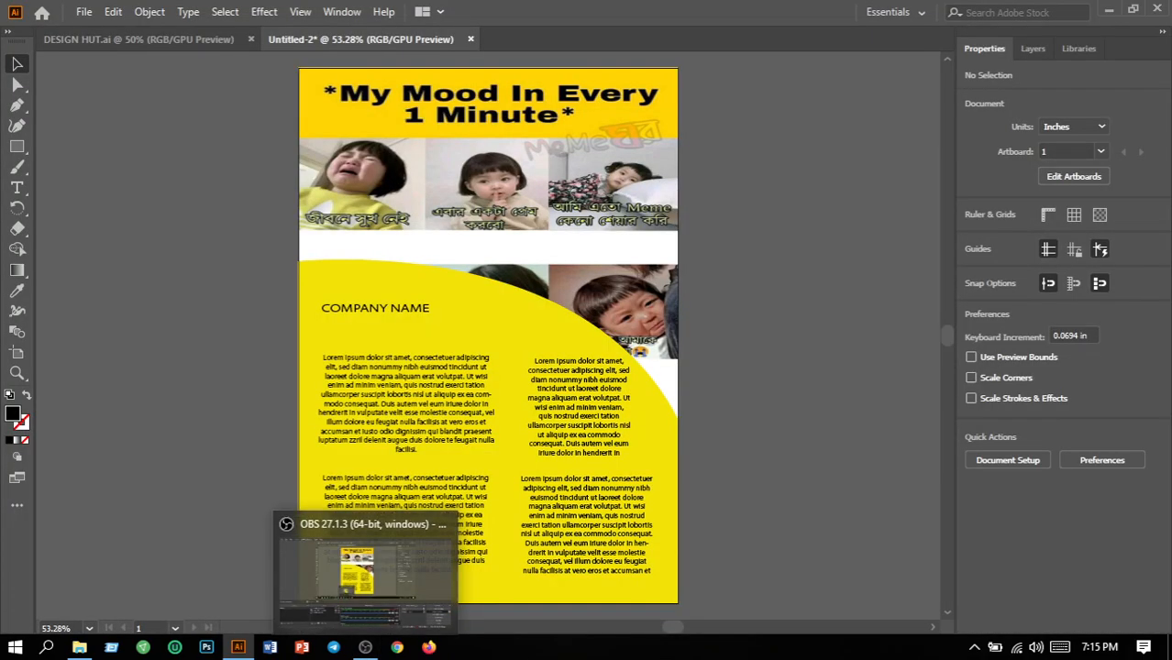